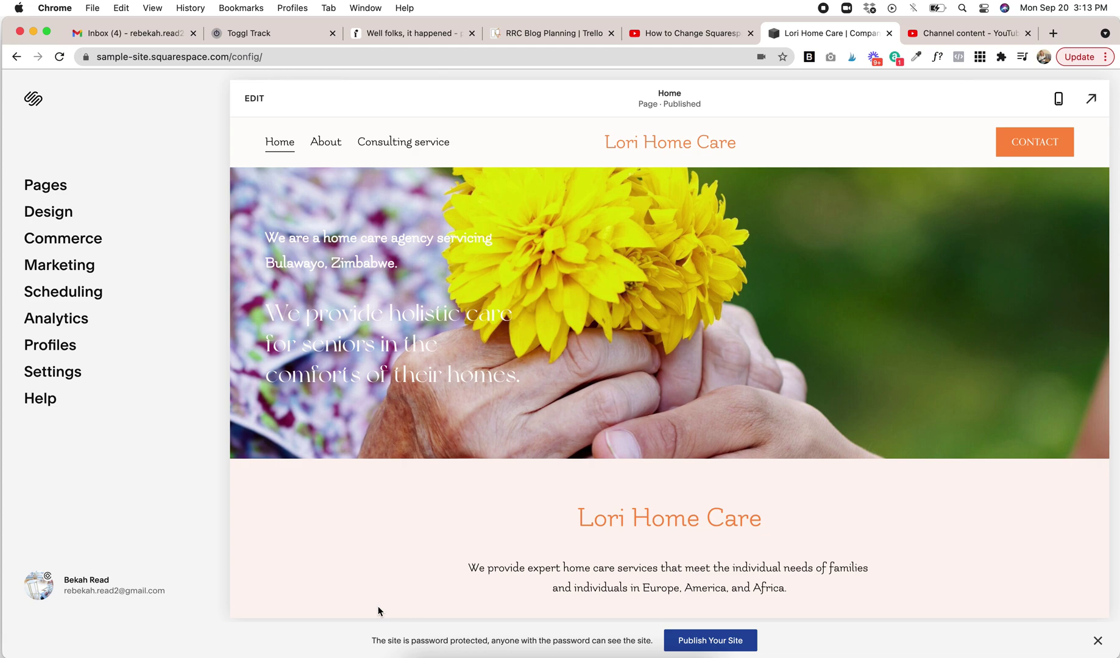
Switch to the 'How to Change Squarespace' tutorial, skim its description, then return to the site editor.
click(691, 34)
scroll(400, 447, down, 4)
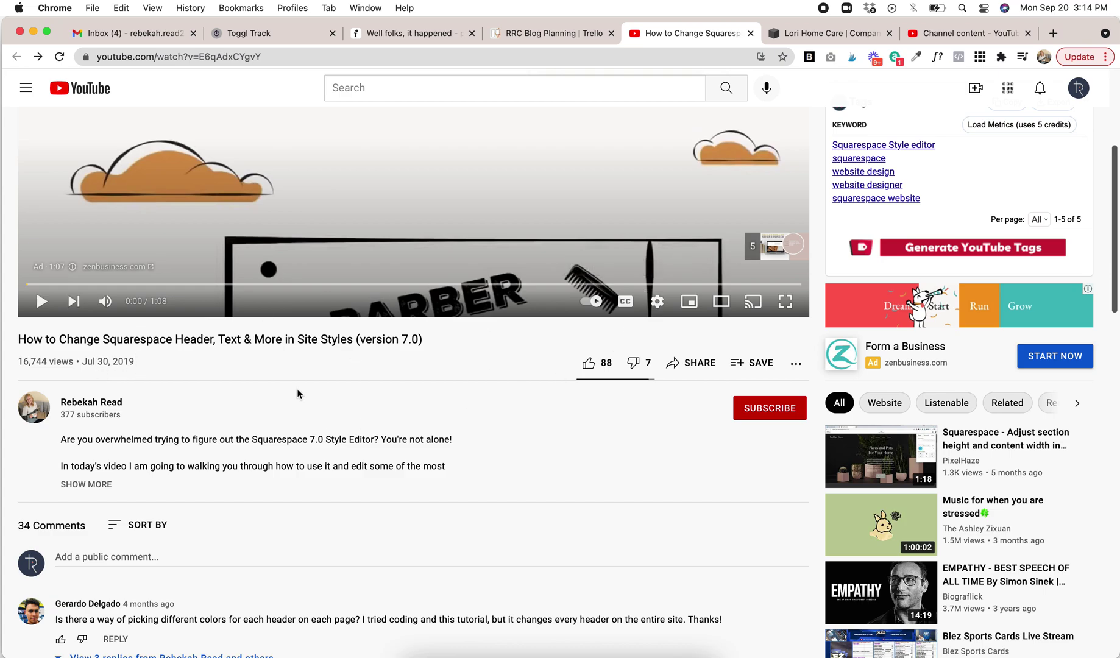
click(832, 33)
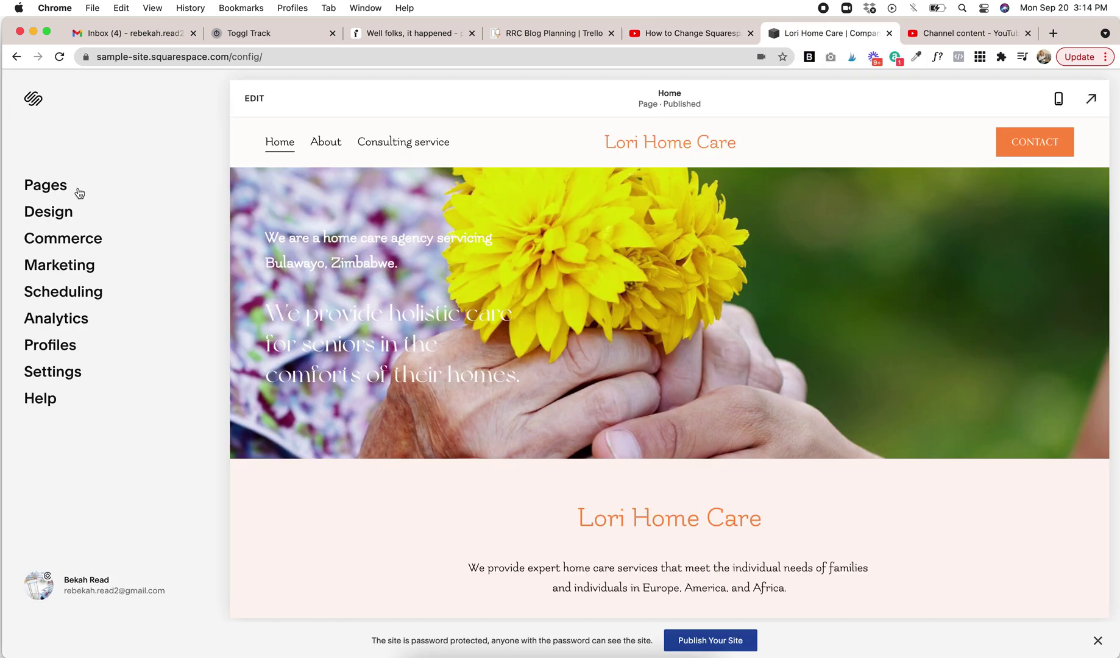
In the Pages list, peek at the add-page options and Deleted Pages, then preview the Moodboard Page.
click(51, 189)
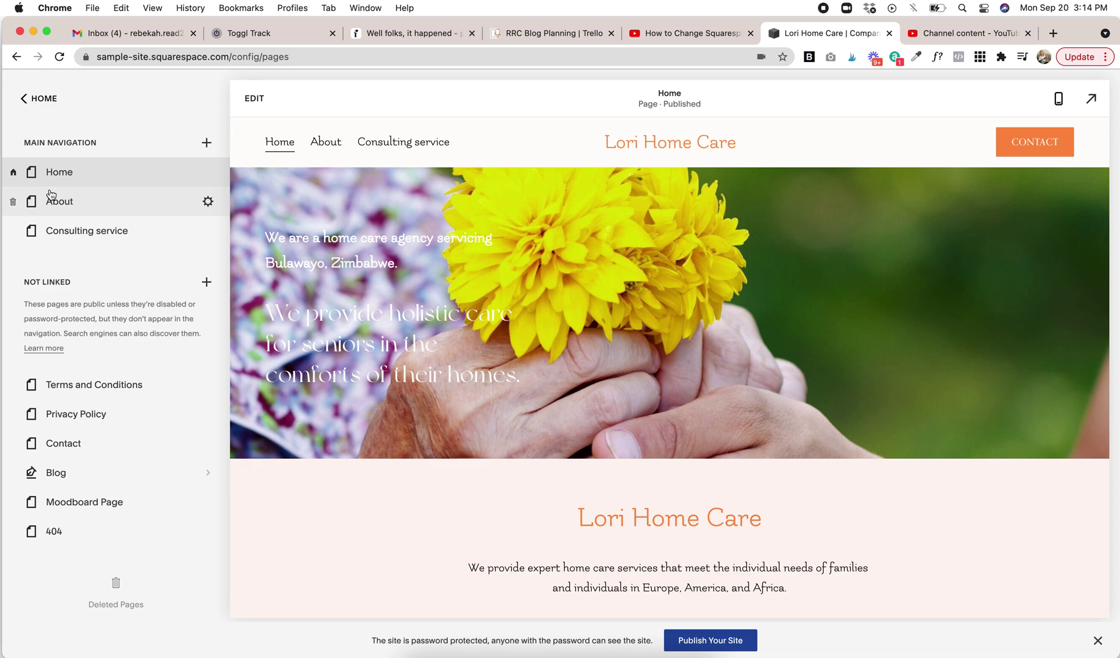
click(206, 282)
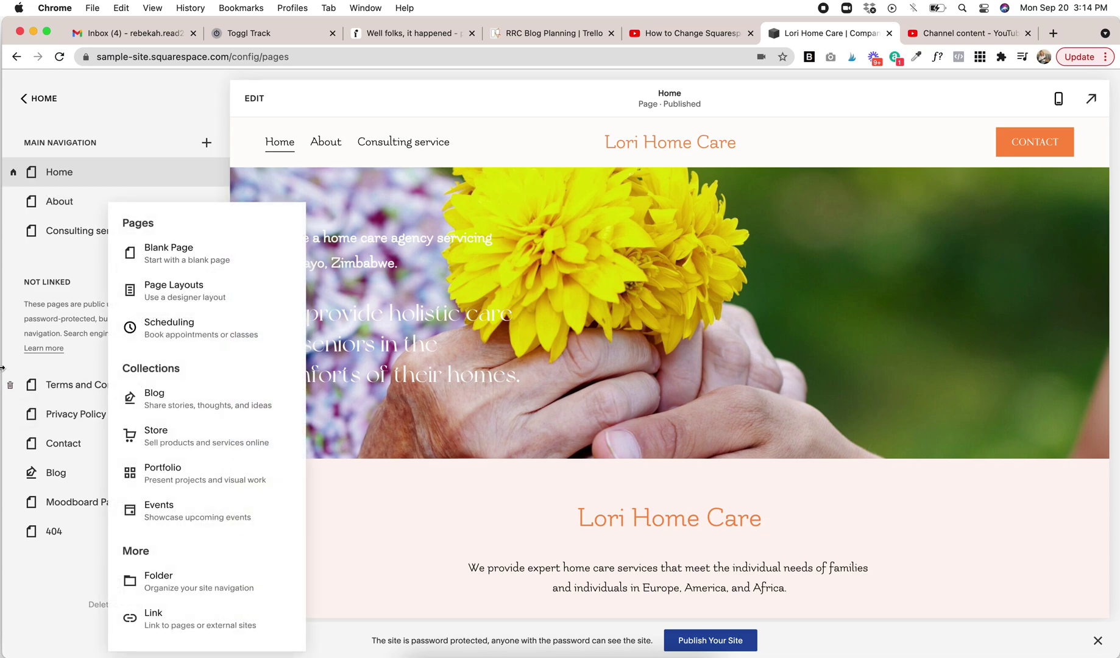
click(27, 601)
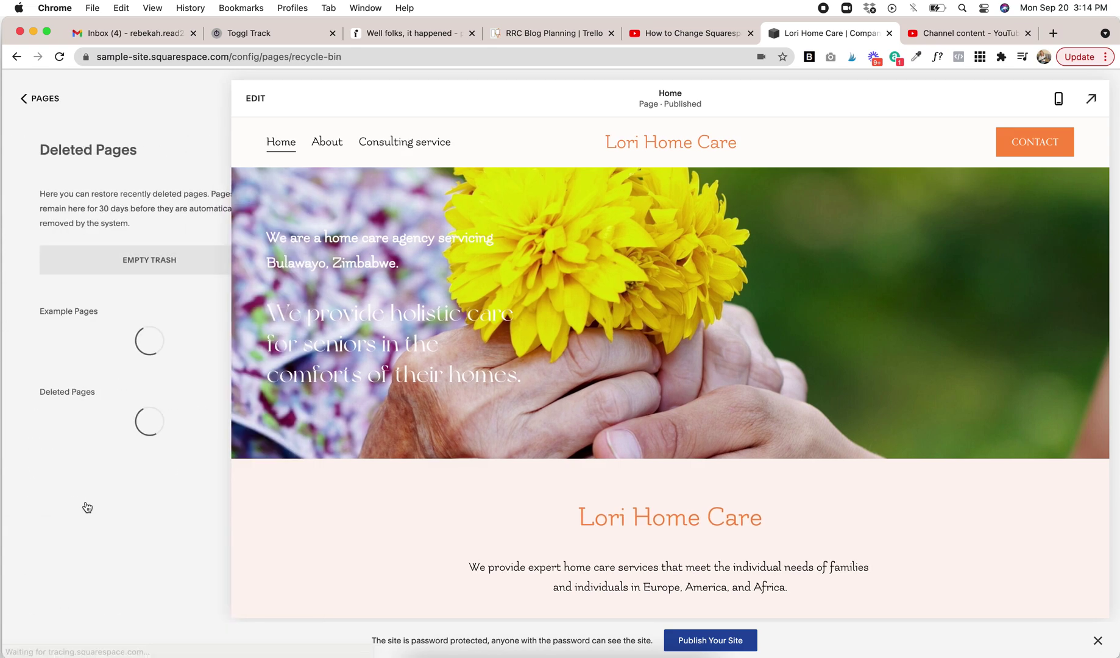
click(24, 98)
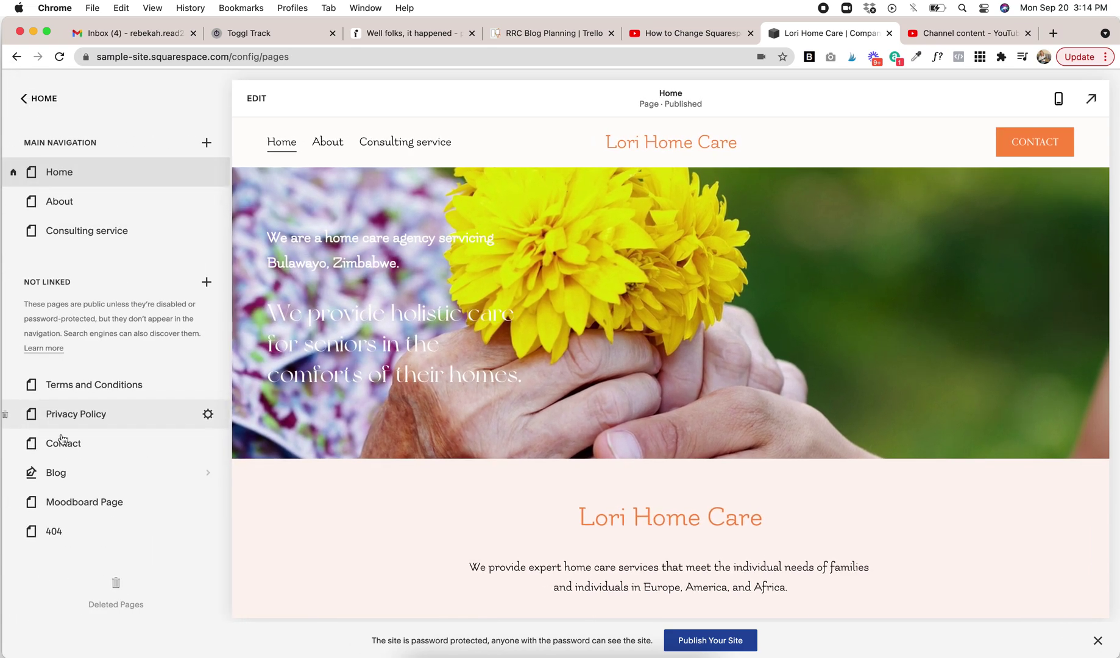
click(75, 513)
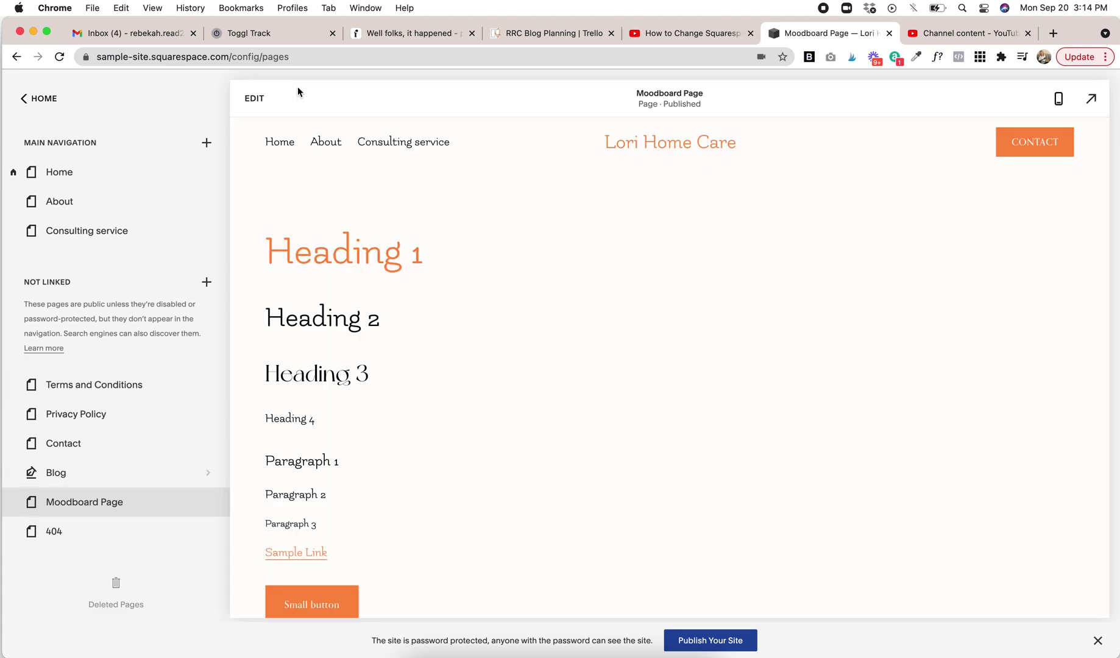
Enter edit mode and add a text block above Heading 1 containing 'Heading 1' and 'Heading'.
click(255, 99)
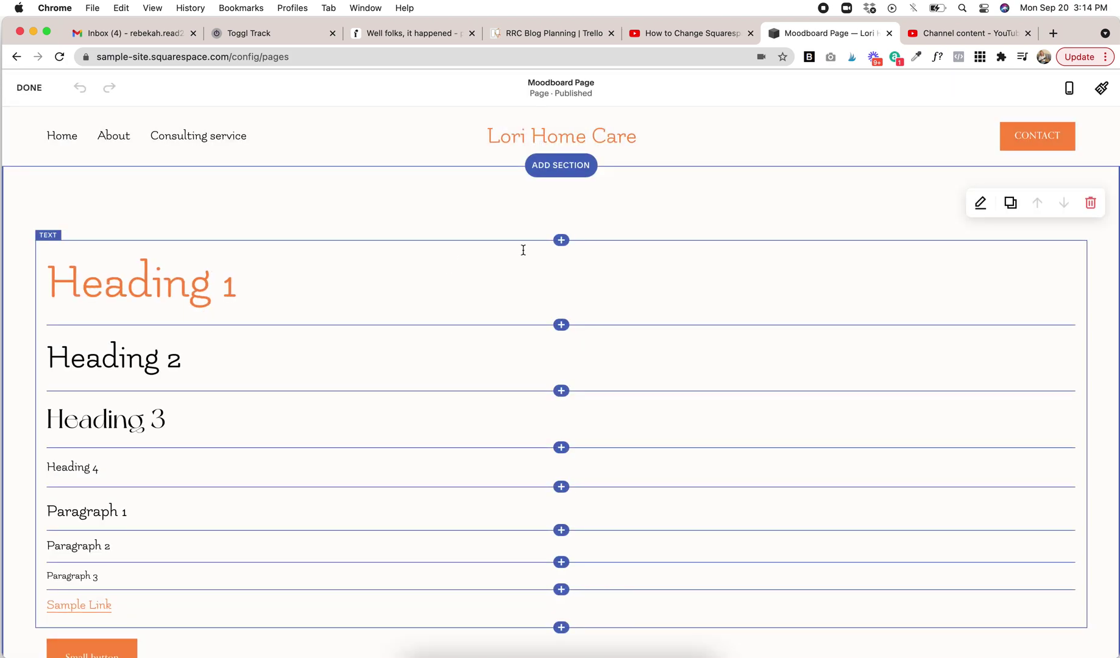
click(561, 240)
click(897, 224)
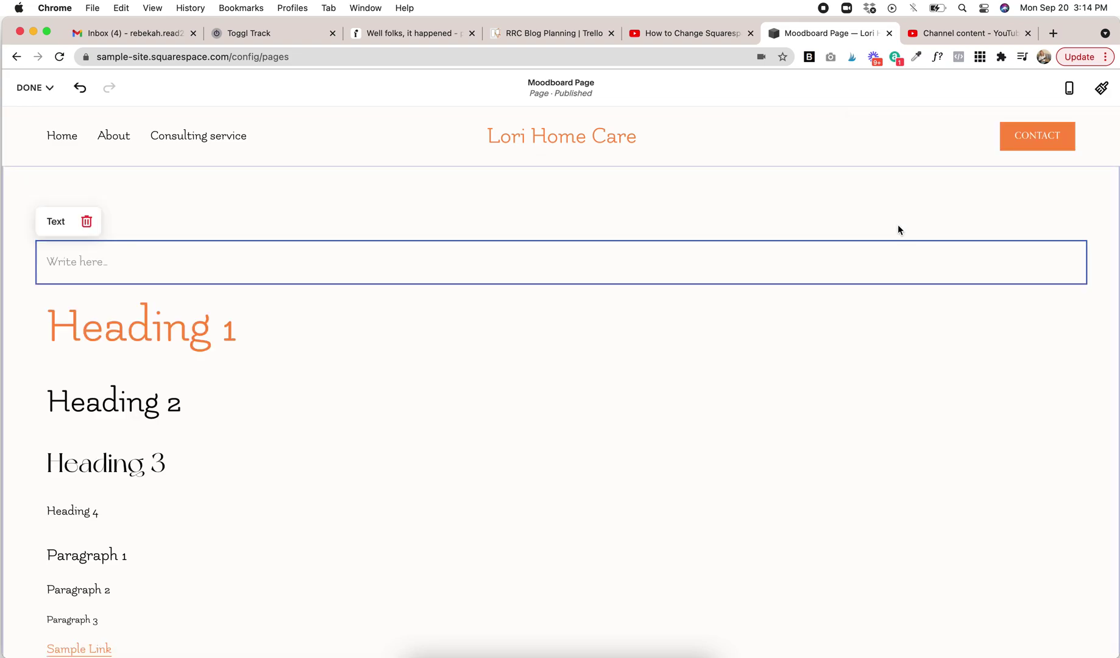
click(332, 261)
text(Hea)
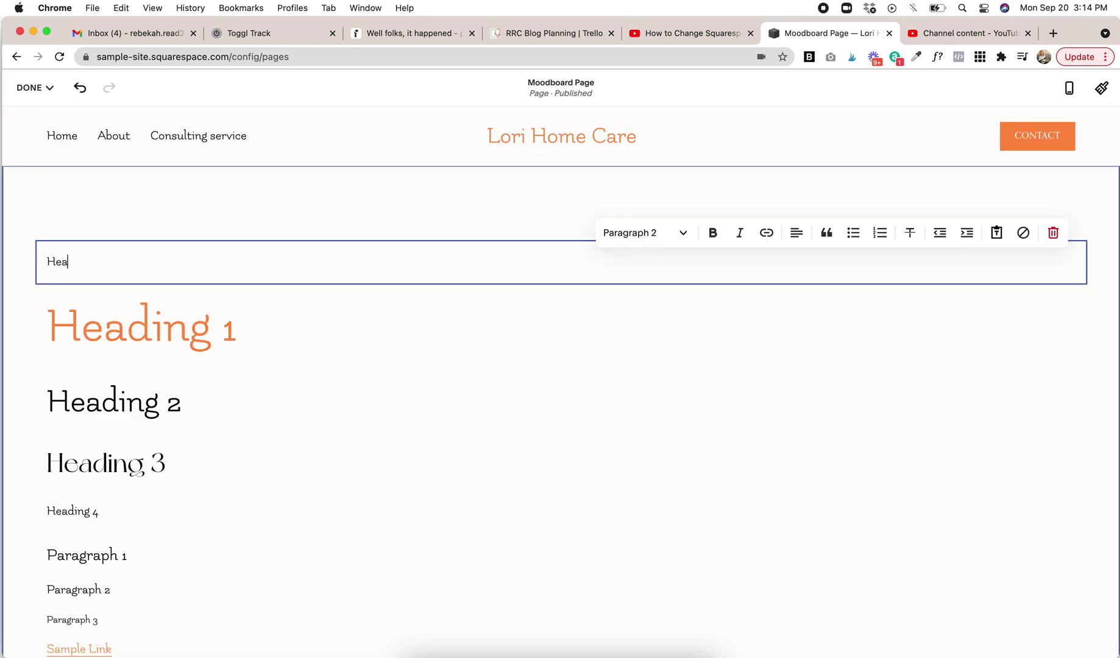
text(ding 1)
key(Return)
text(Hea)
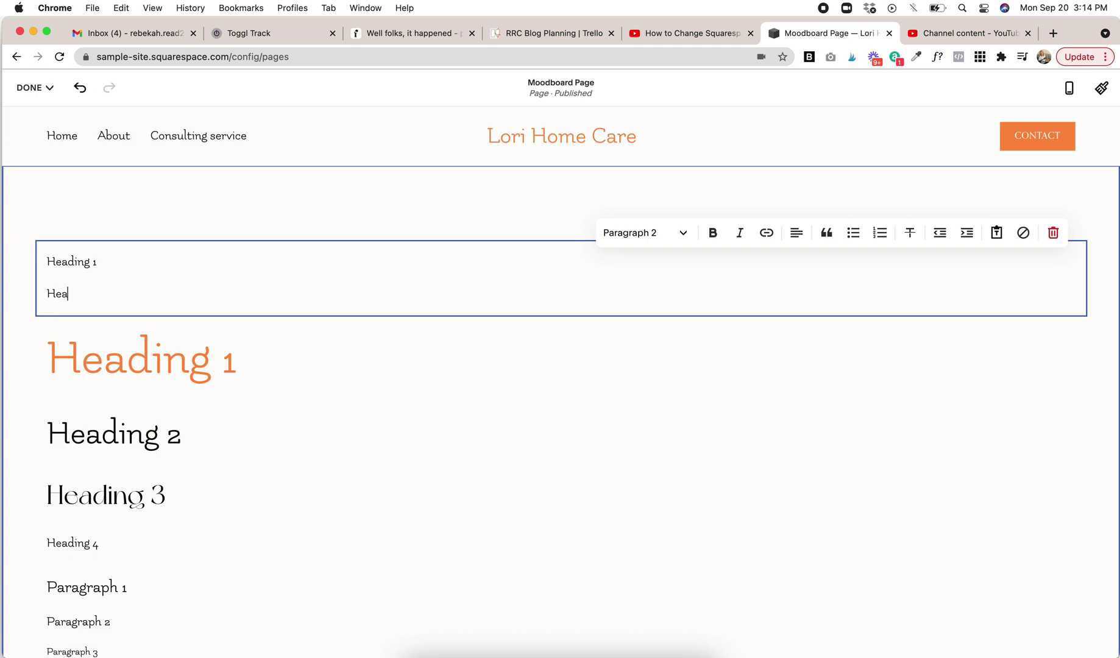
text(ding 2)
Style the 'Heading 1' line as Heading 1, then delete the test text block.
drag(97, 262, 36, 261)
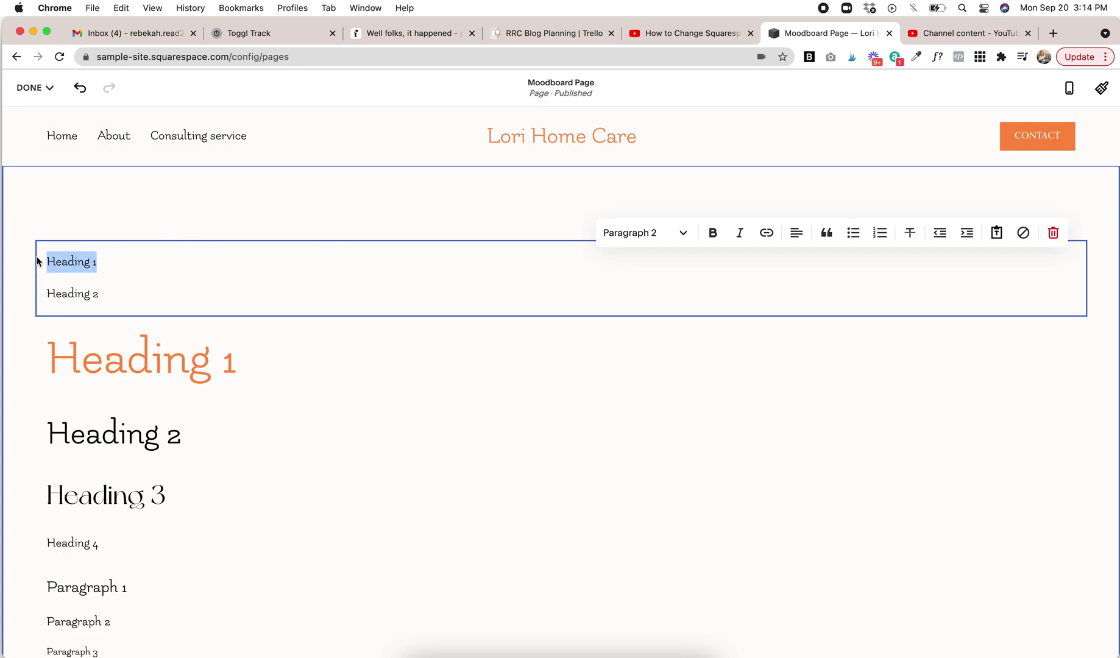
click(640, 232)
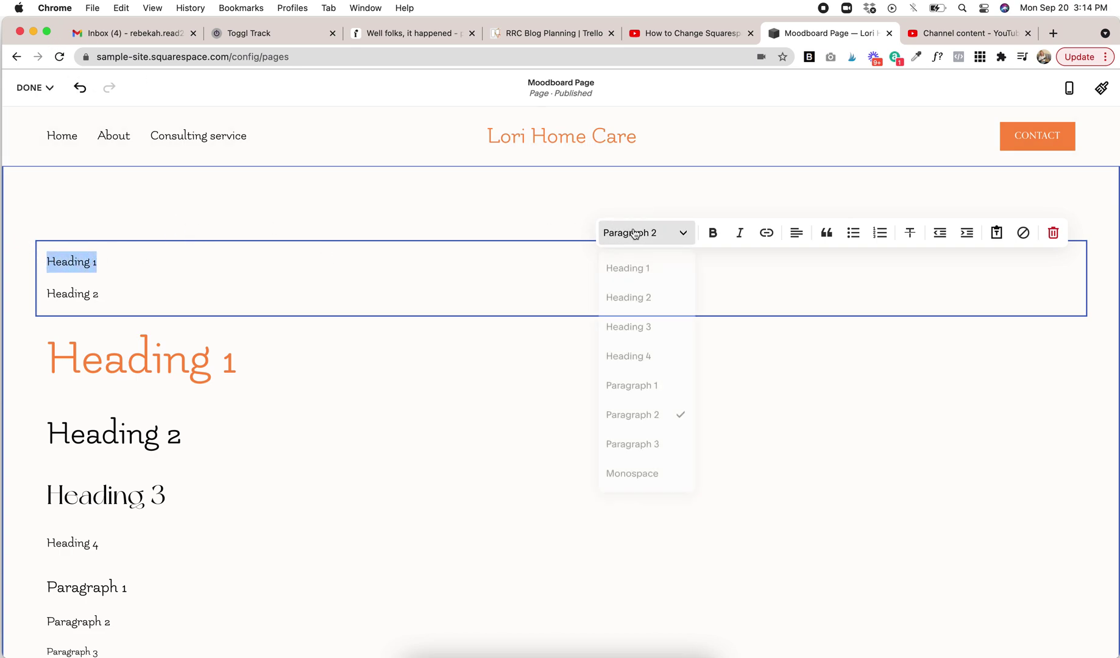
click(637, 265)
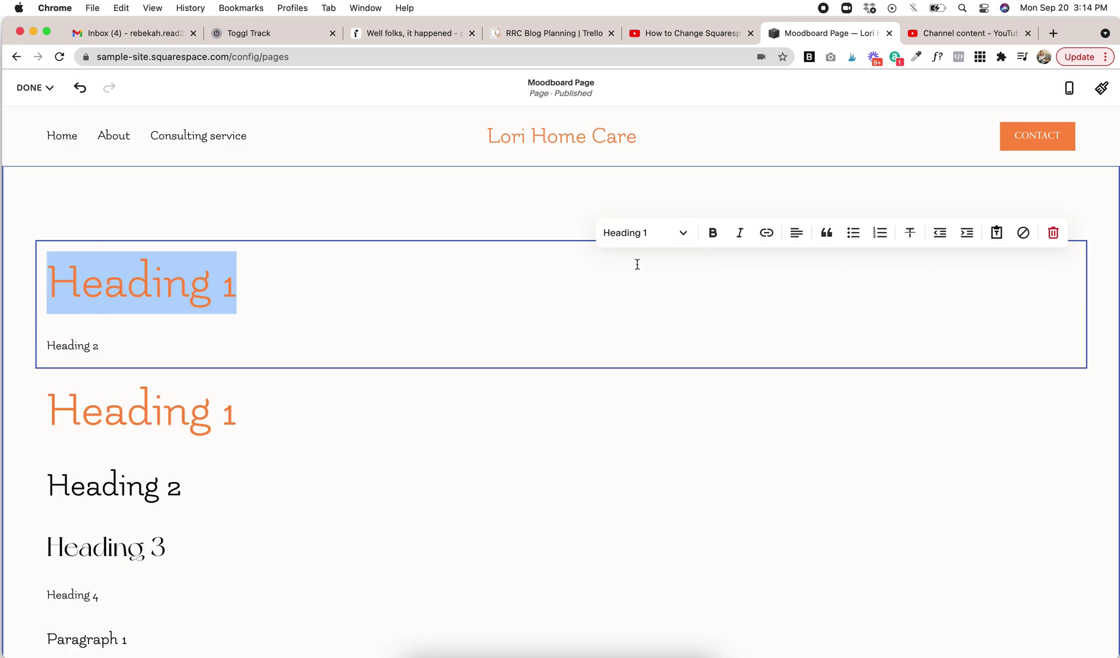
click(399, 207)
click(443, 288)
click(444, 290)
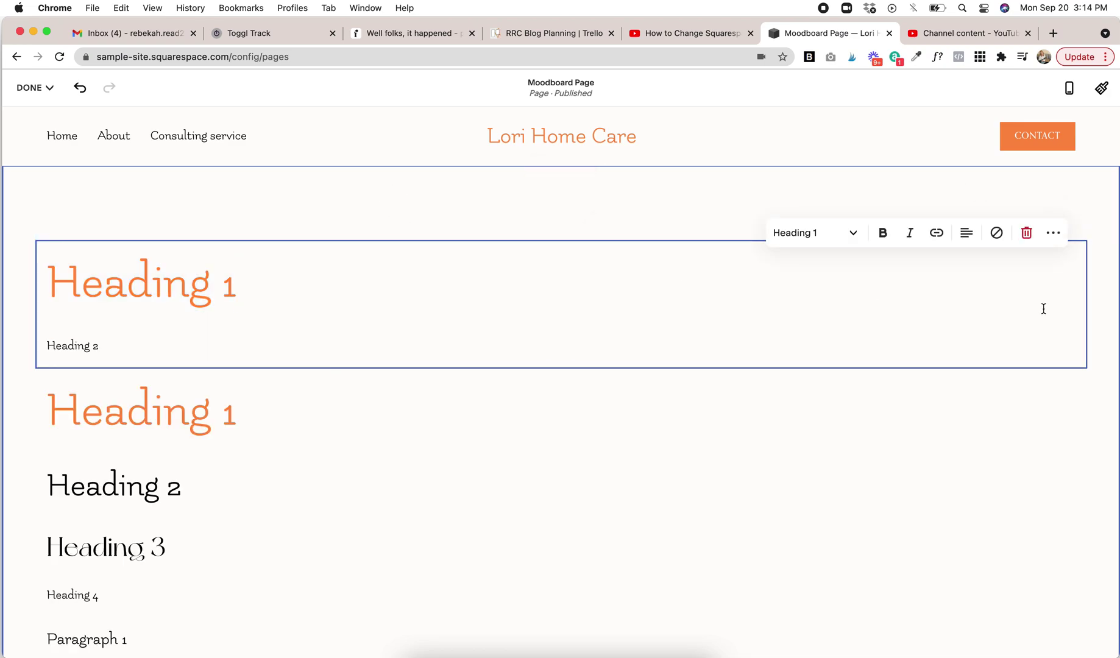
click(1027, 233)
Confirm removing the test block and inspect the Sample Link's link settings.
click(634, 405)
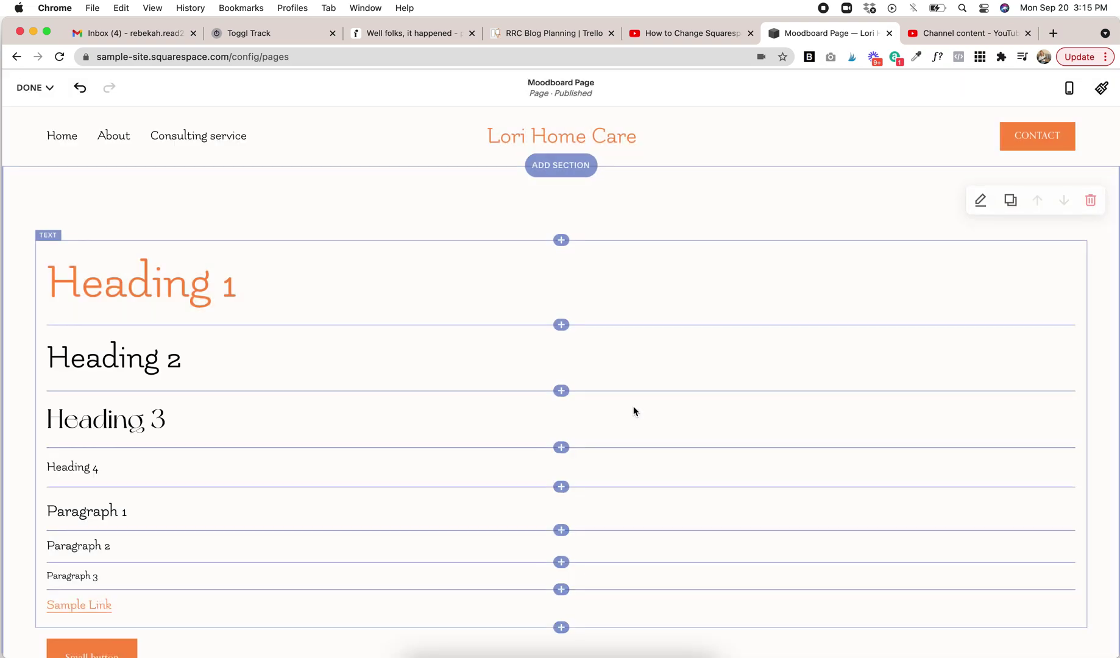
scroll(137, 604, down, 2)
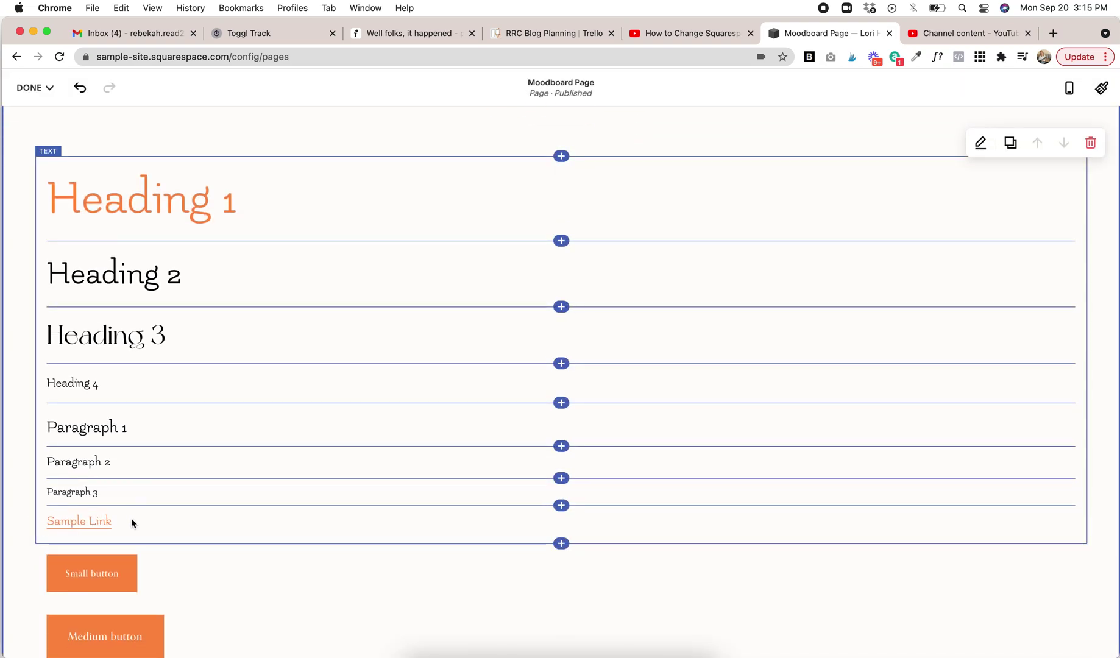
scroll(131, 523, down, 2)
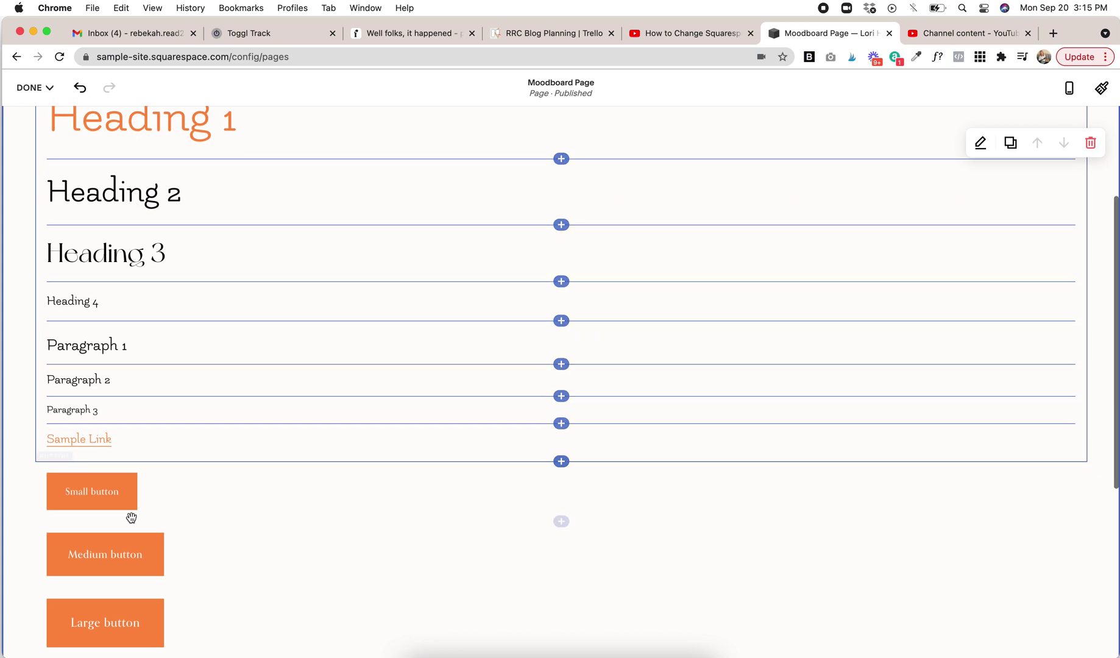
click(123, 444)
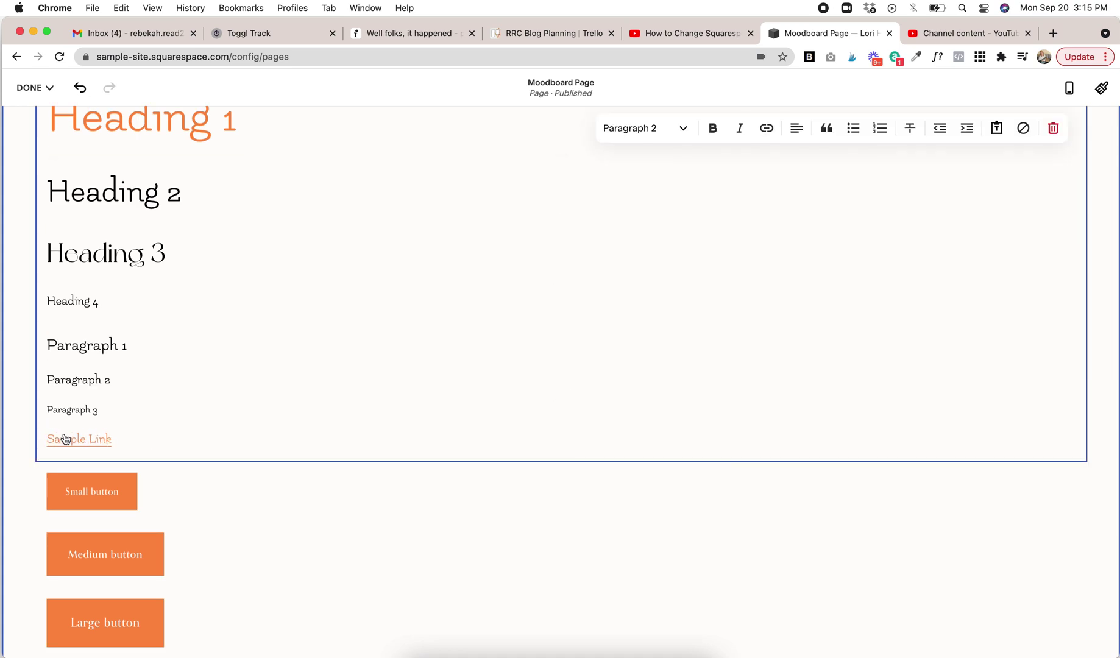
click(767, 127)
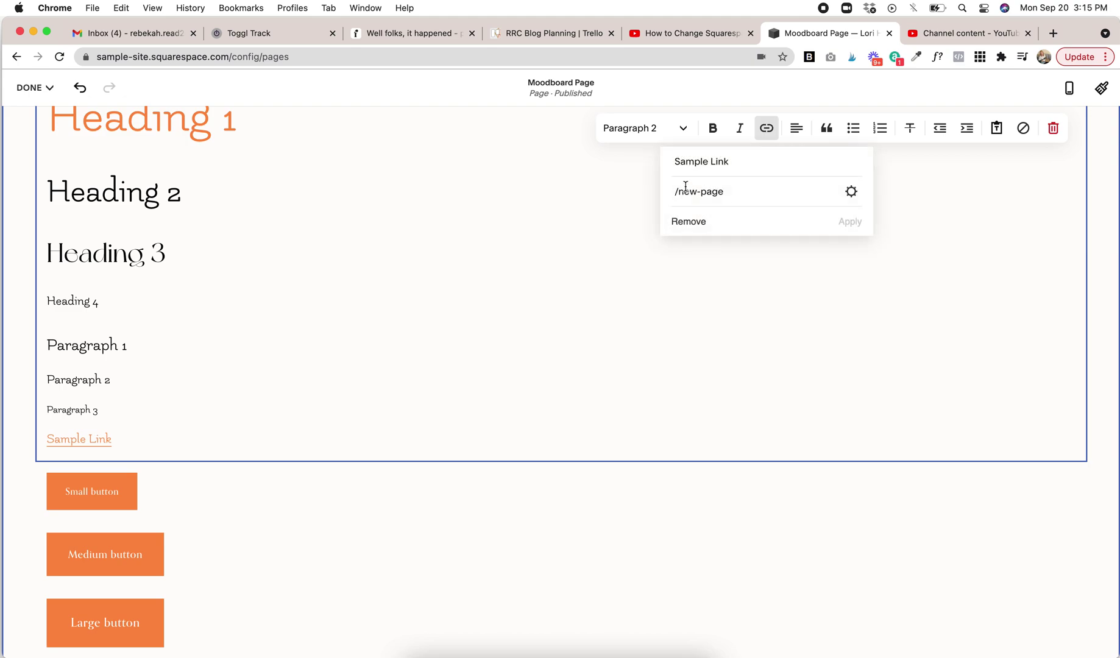
click(302, 517)
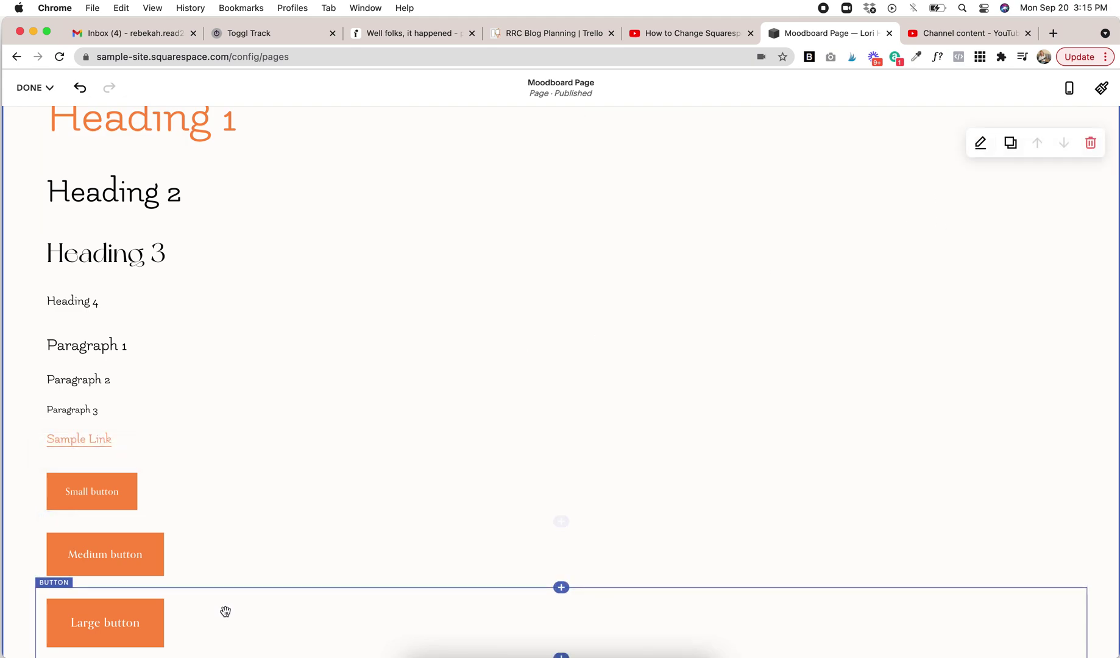
Discard all unsaved Moodboard Page changes and confirm leaving the editor.
scroll(132, 300, down, 3)
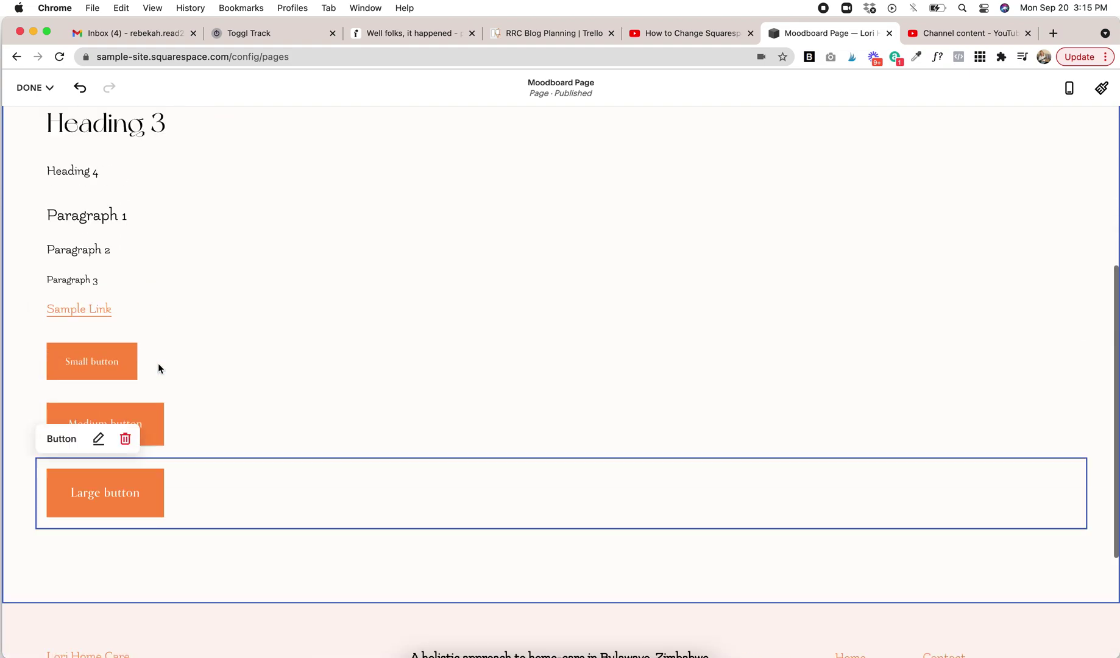
click(157, 363)
scroll(165, 360, up, 4)
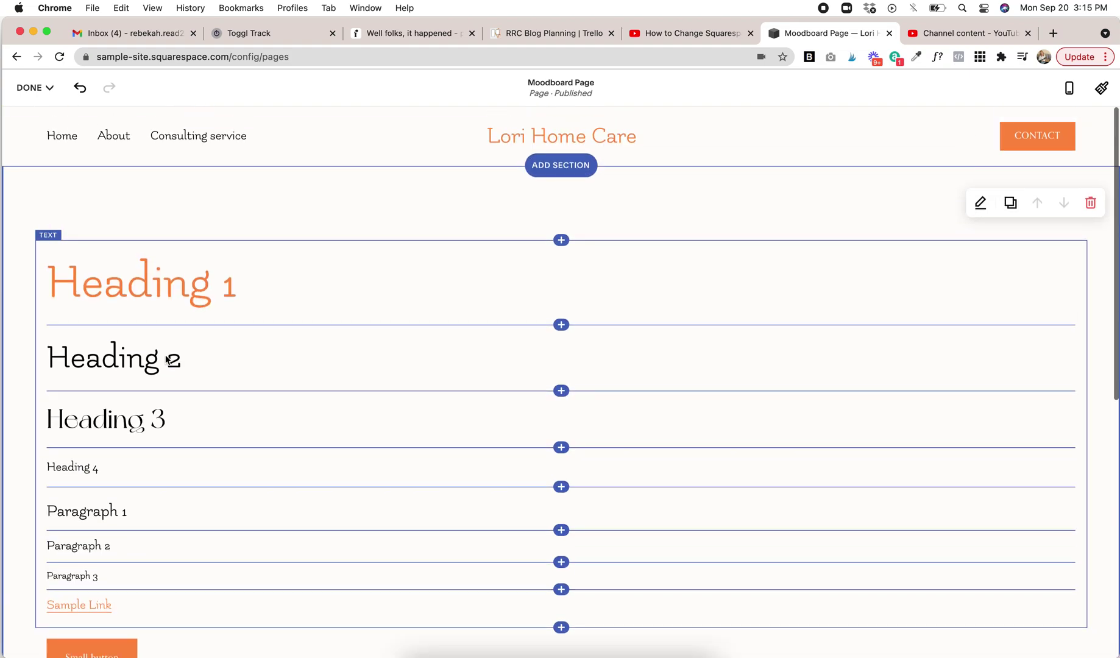
scroll(280, 184, down, 1)
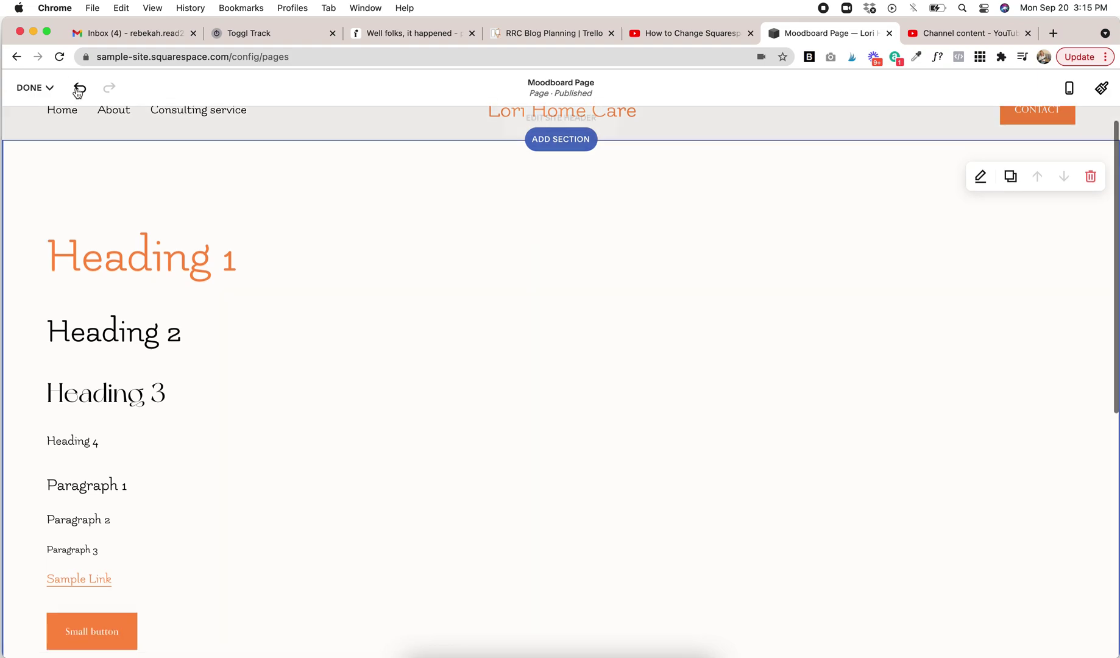
click(35, 87)
click(57, 138)
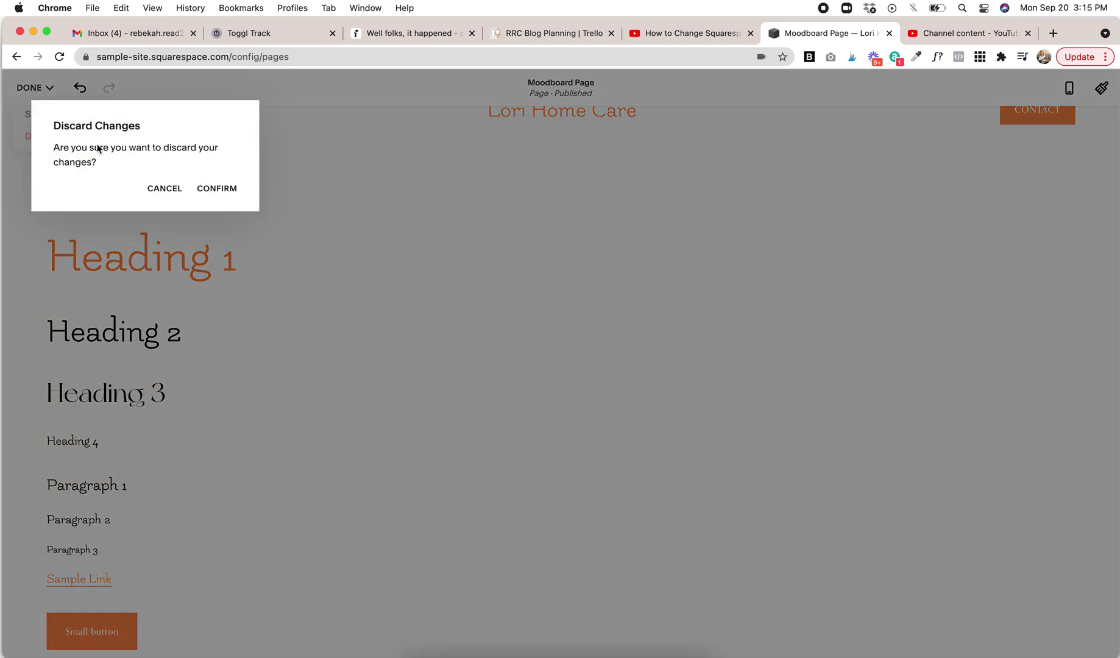
click(218, 190)
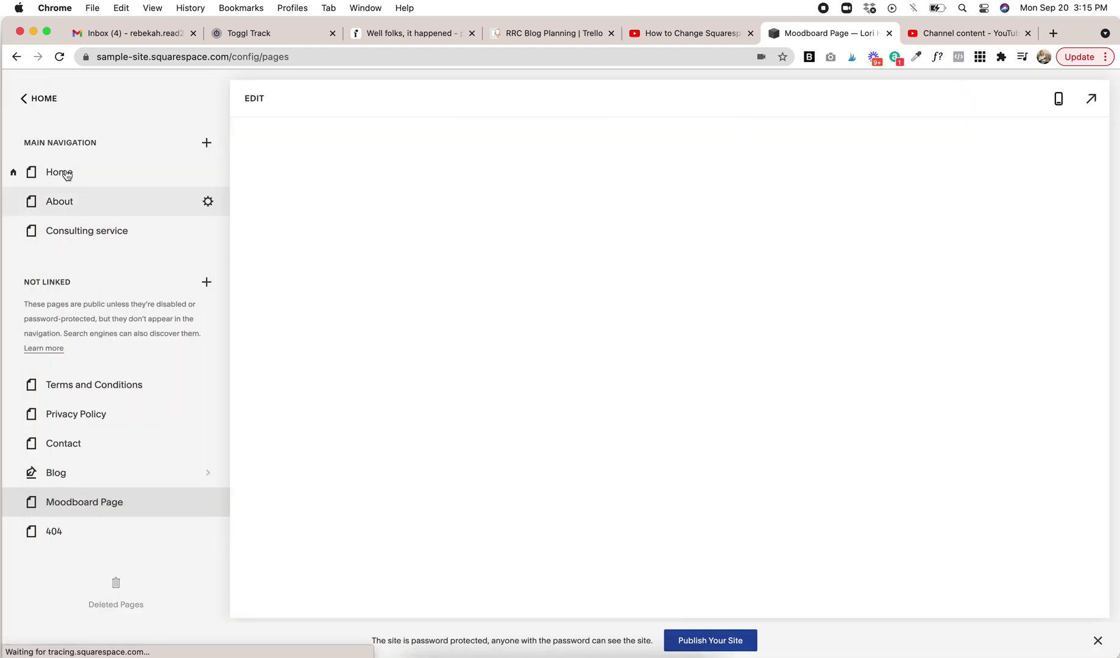
Go to Design > Site Styles > Fonts and browse the Headings font family choices.
click(30, 97)
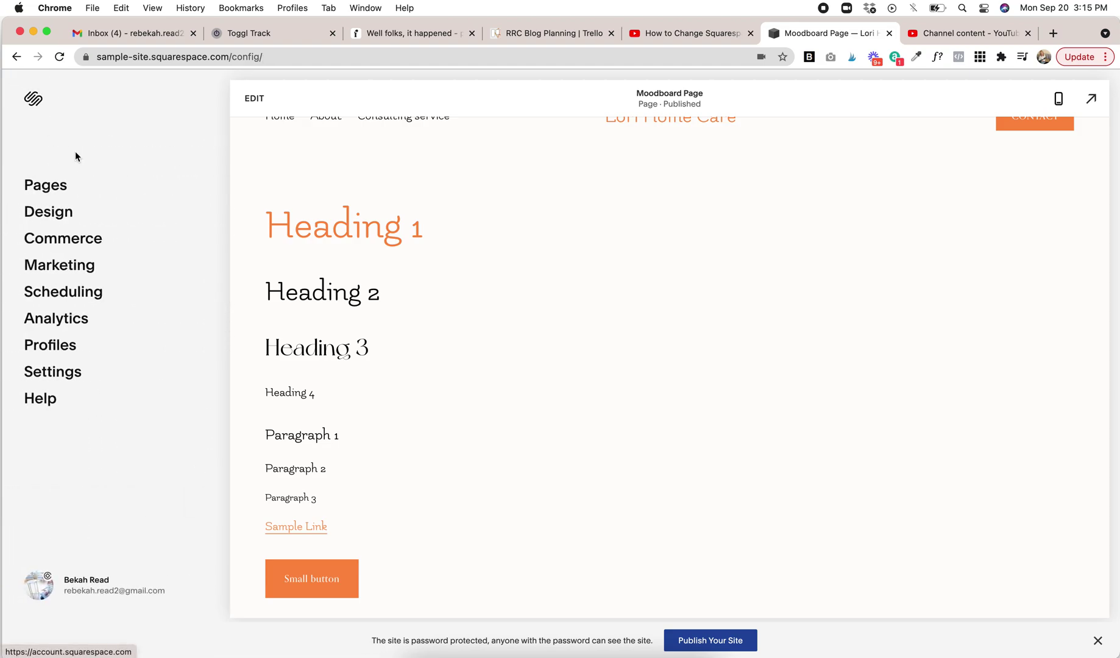
click(66, 216)
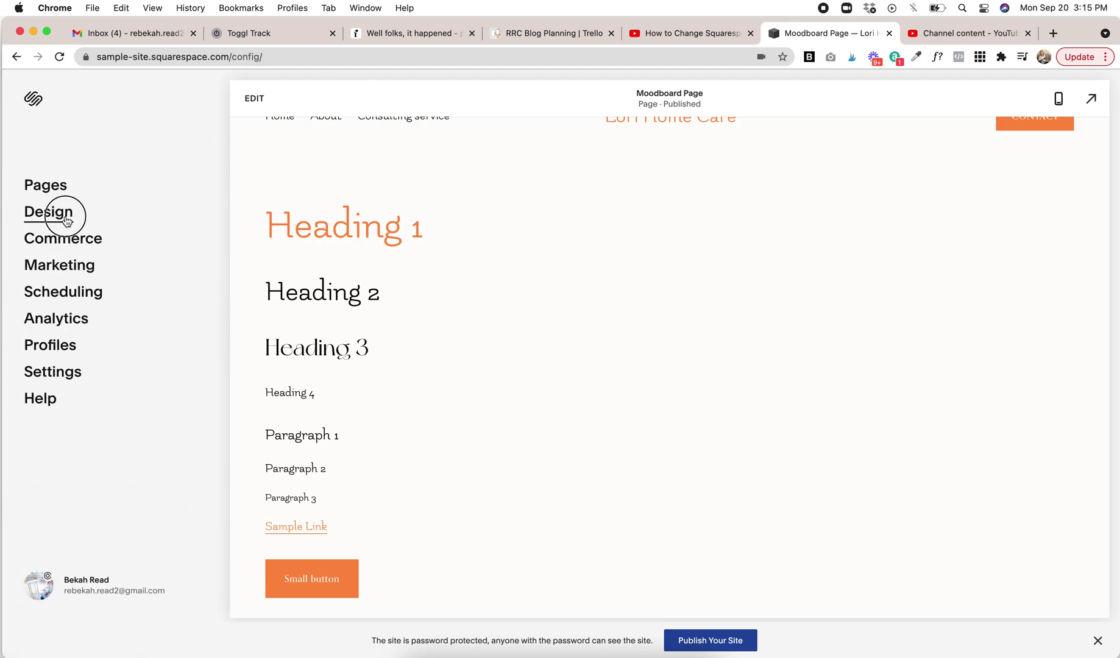
click(58, 305)
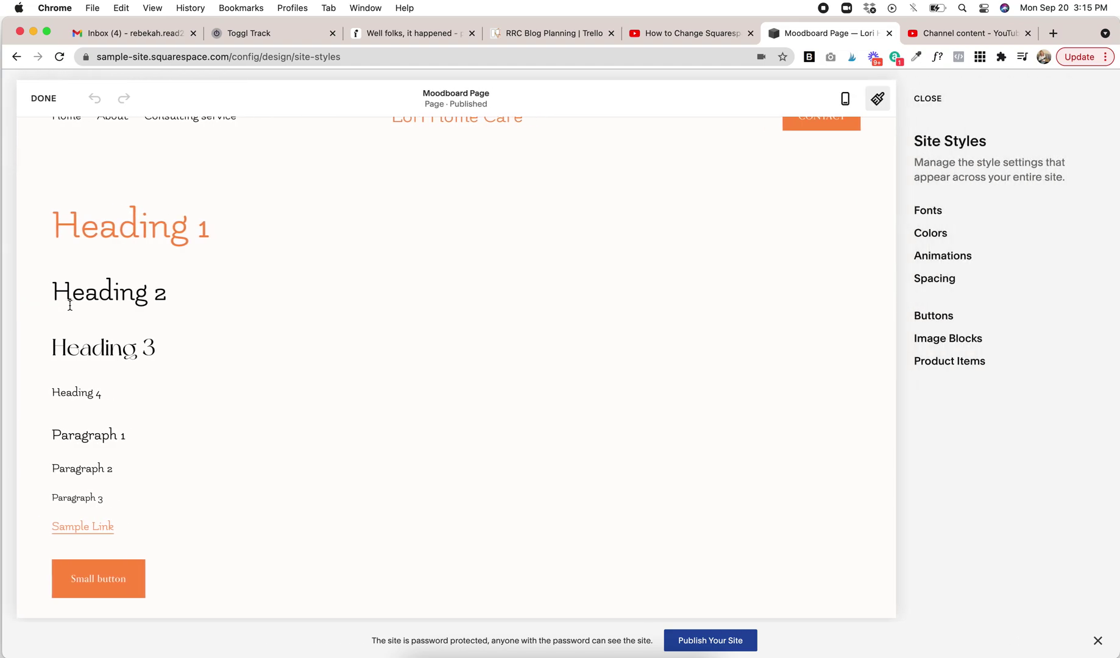
click(927, 212)
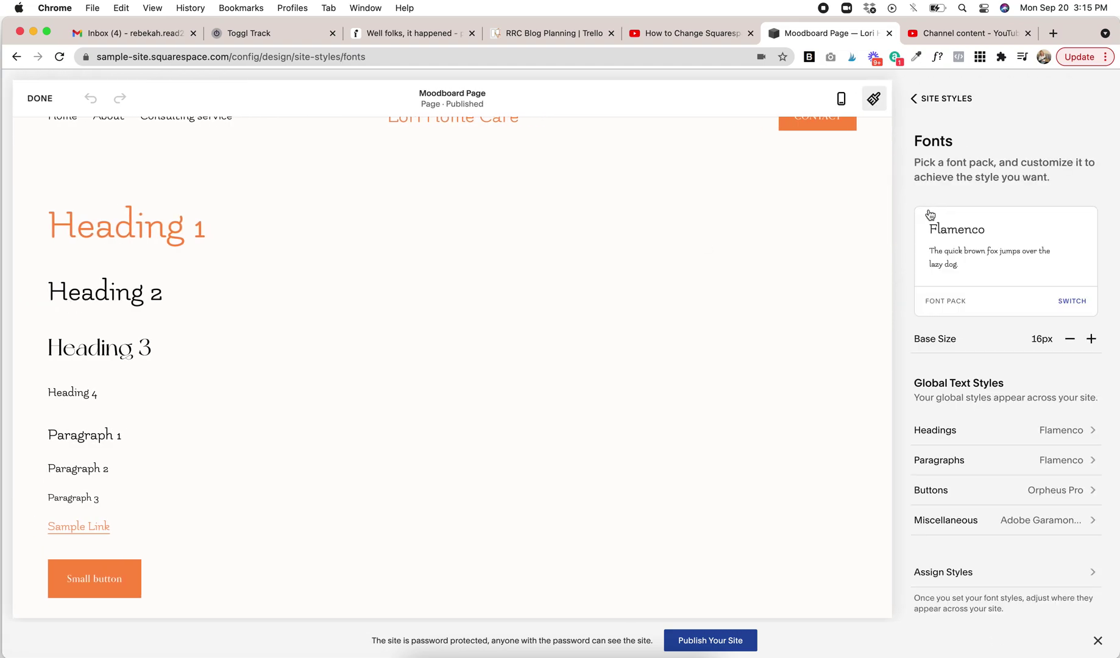
click(979, 440)
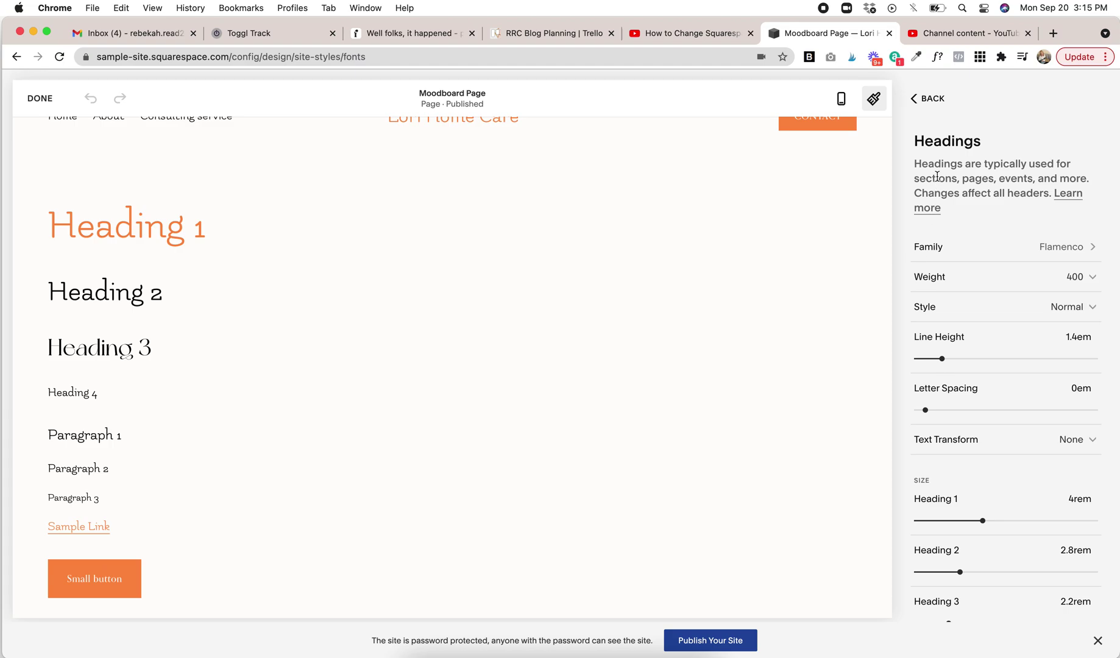
click(1020, 246)
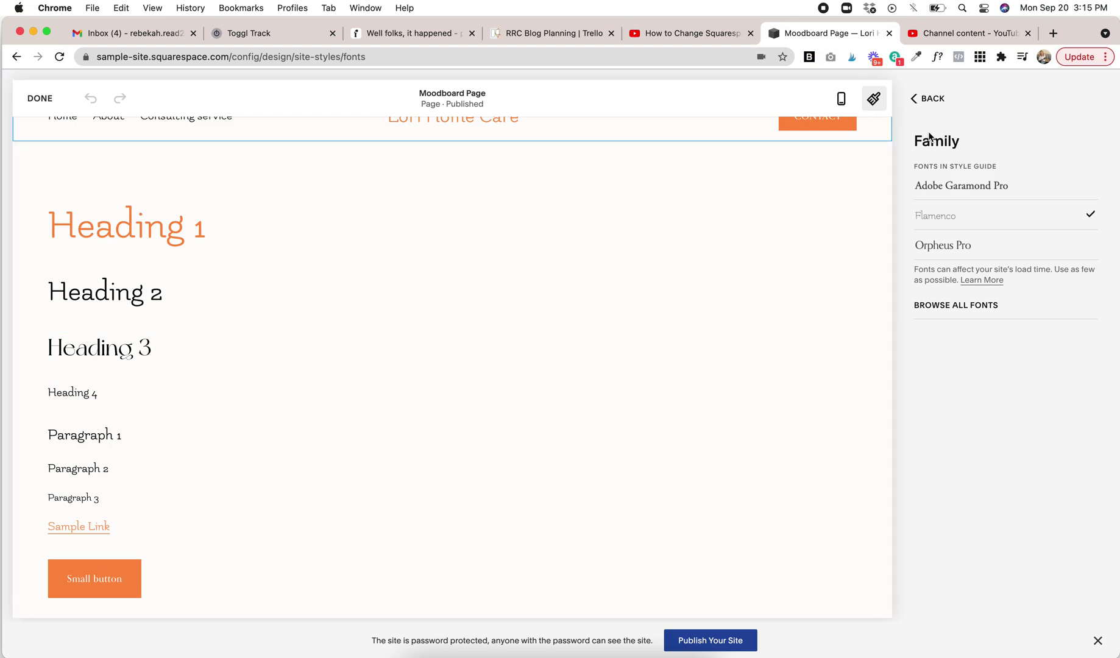
click(918, 99)
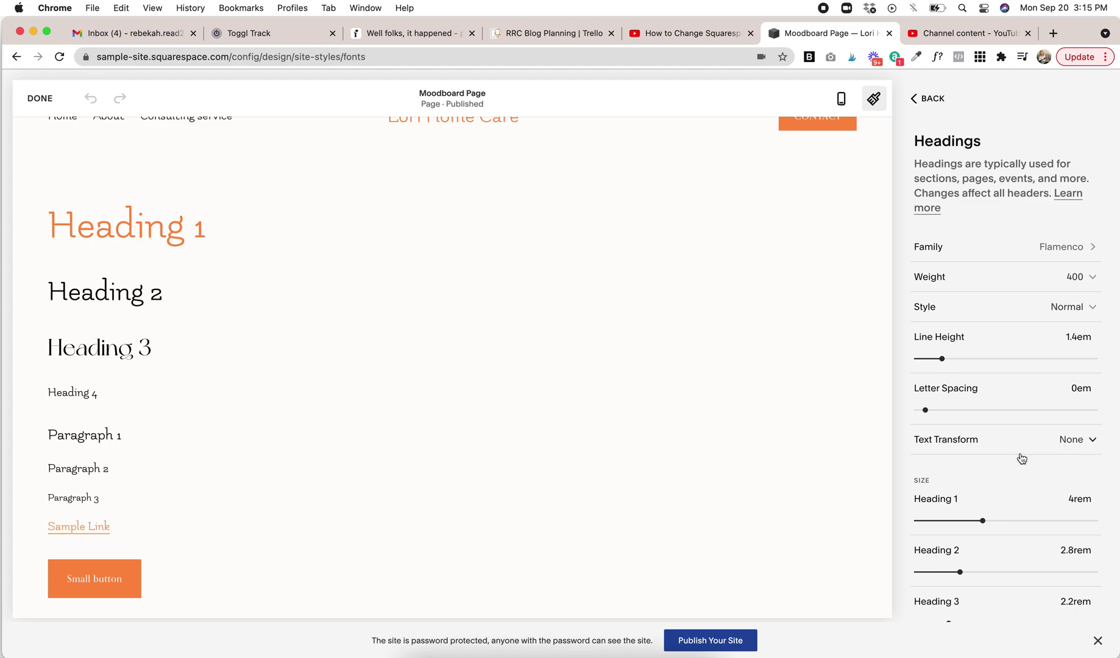
Switch to the Paragraphs font settings: Flamenco, weight 400, 1.6em line height, 1.5rem.
scroll(1022, 458, down, 1)
scroll(1022, 459, down, 1)
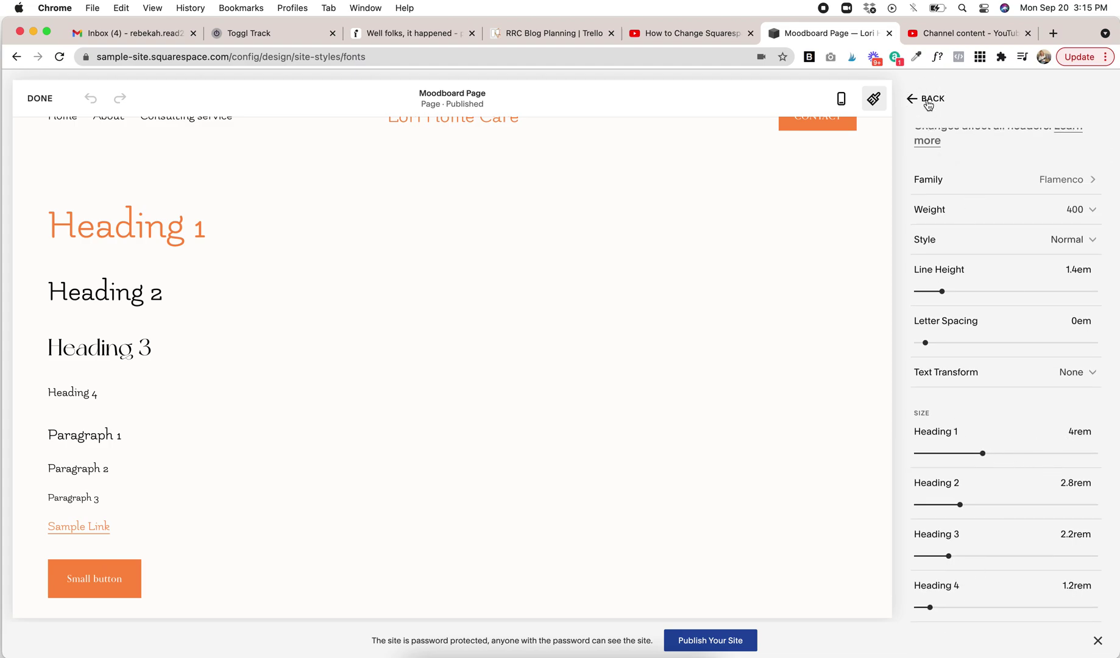
click(927, 101)
click(963, 461)
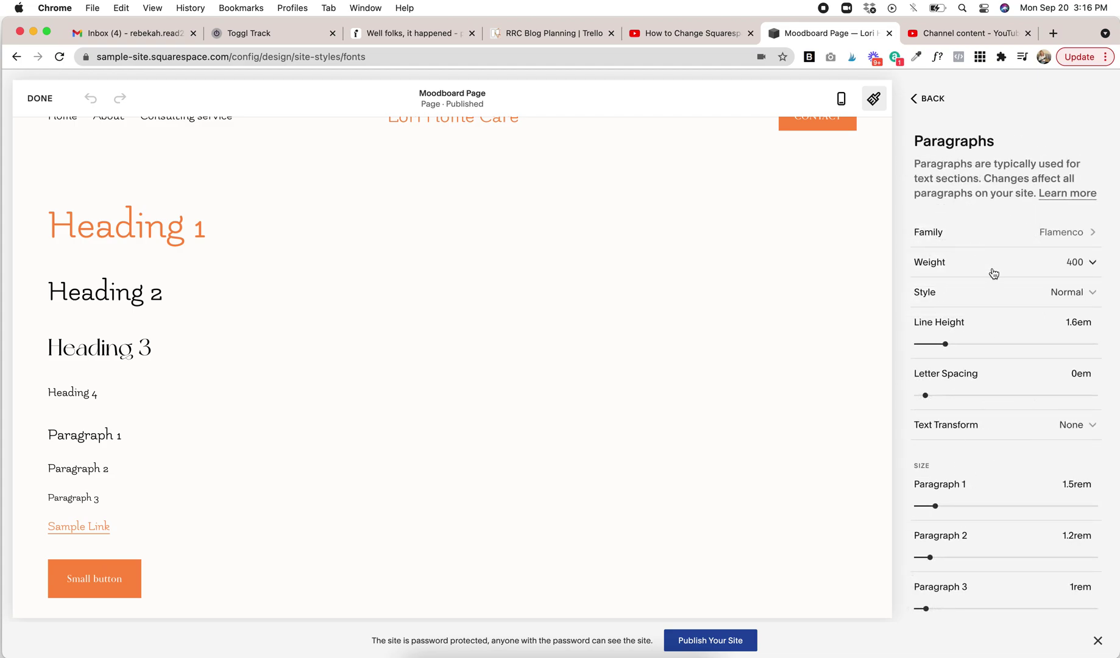
scroll(999, 329, down, 1)
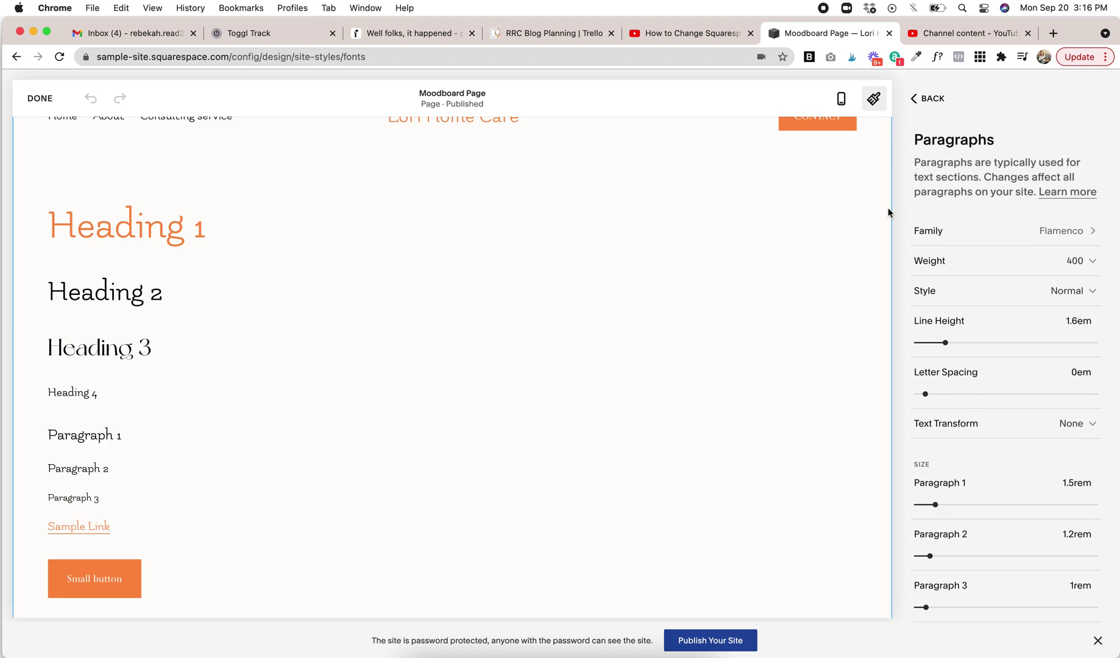
Return from Paragraphs to the Fonts overview, scroll the preview, then back to Site Styles categories.
click(933, 101)
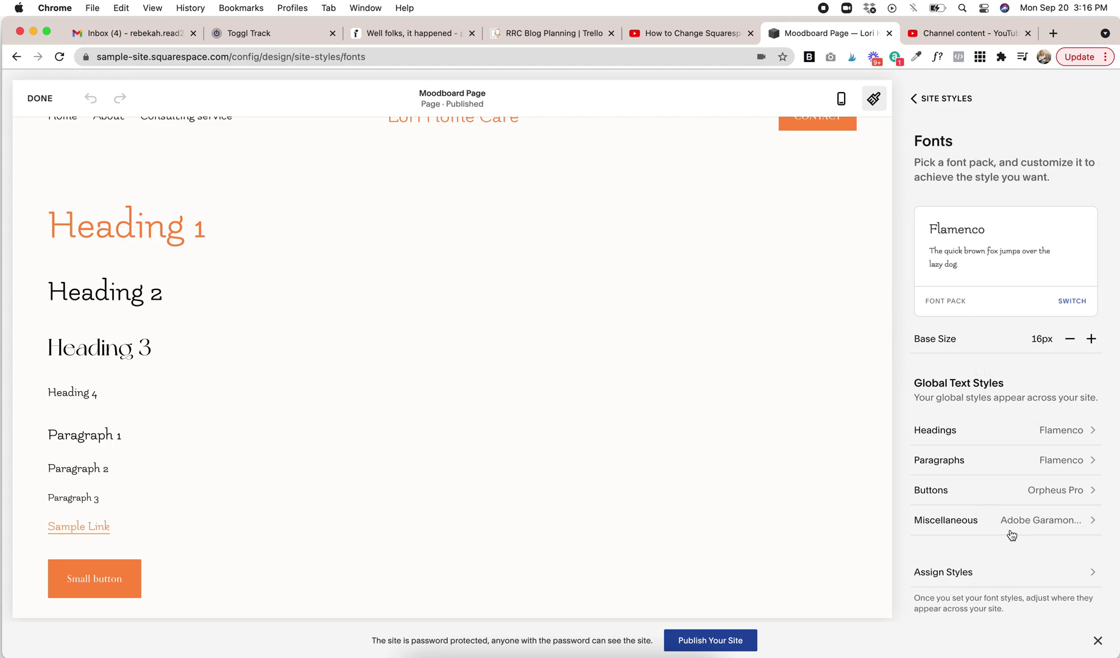
scroll(255, 574, down, 2)
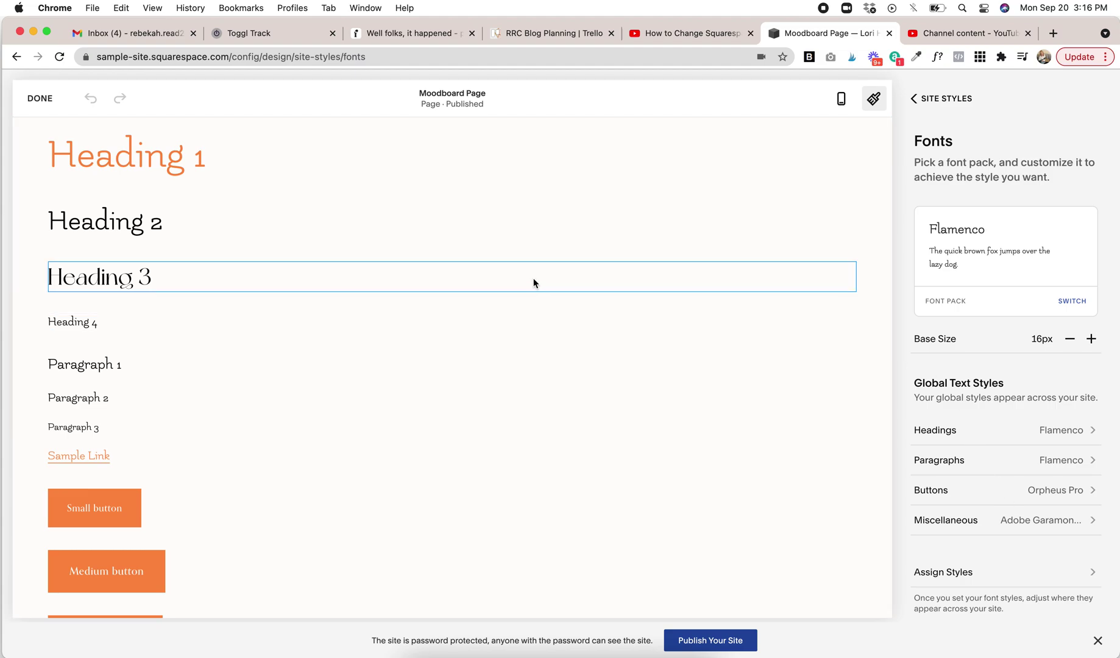
scroll(533, 283, up, 3)
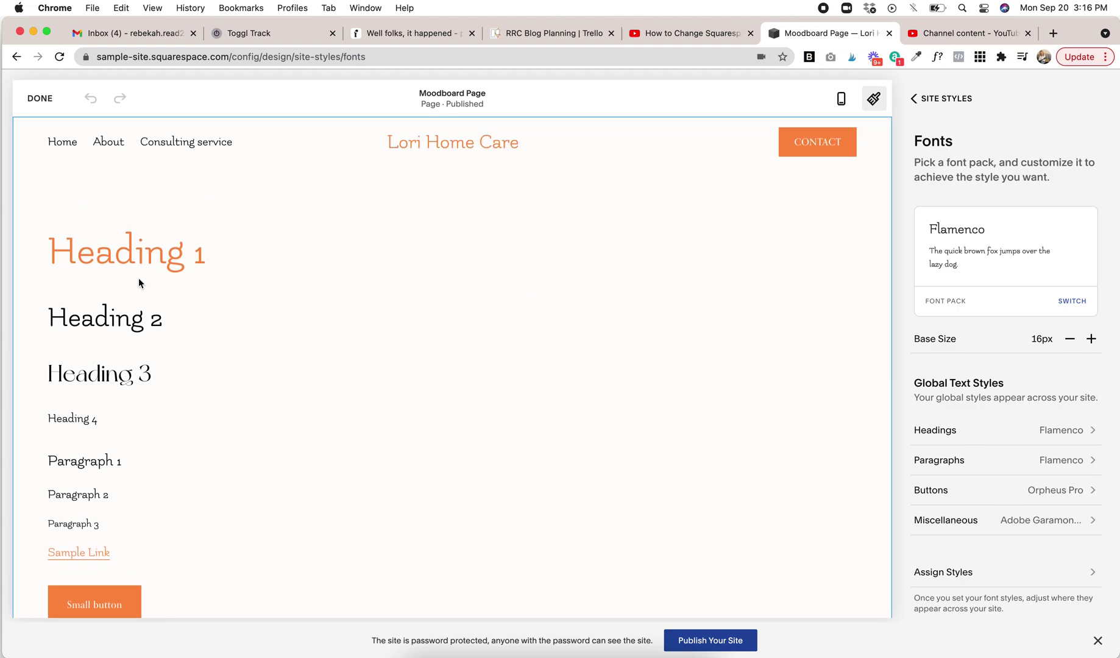
click(964, 100)
Open Colors, review the palette and colour theme list, then edit the Lightest 1 theme.
click(937, 240)
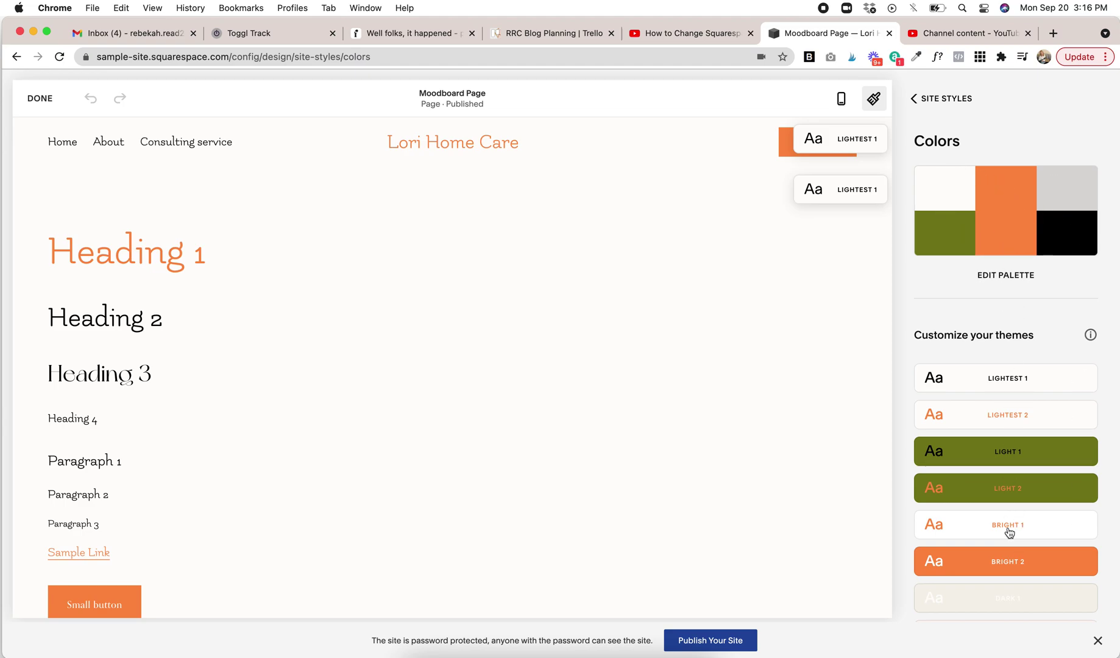
scroll(1013, 395, down, 2)
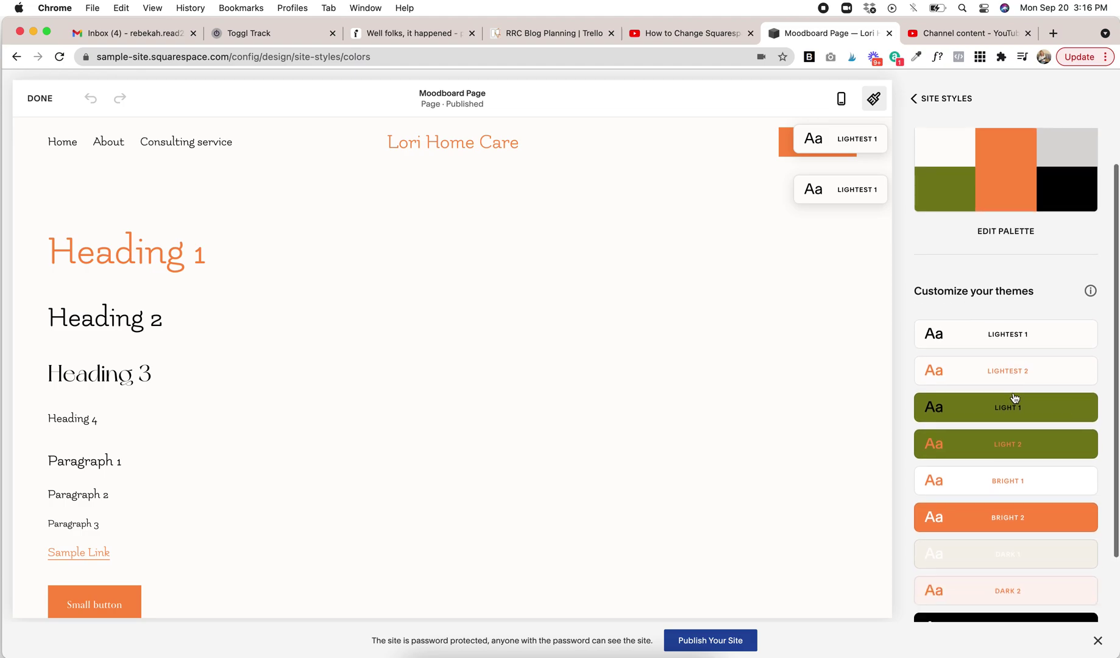
scroll(631, 433, down, 10)
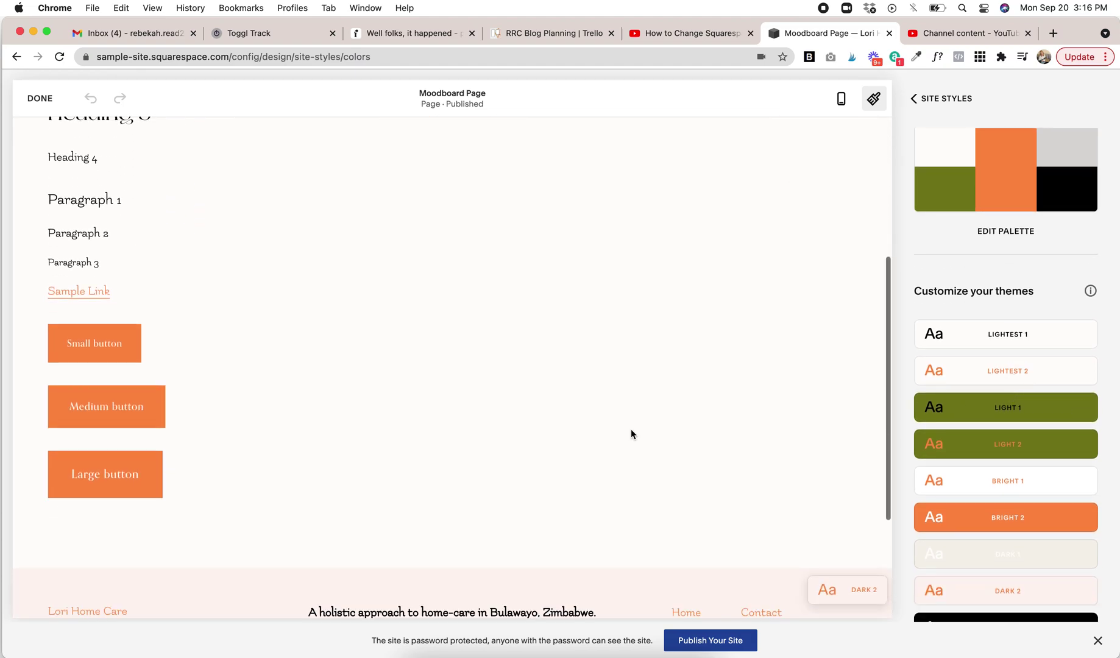
scroll(631, 434, up, 9)
scroll(630, 429, down, 5)
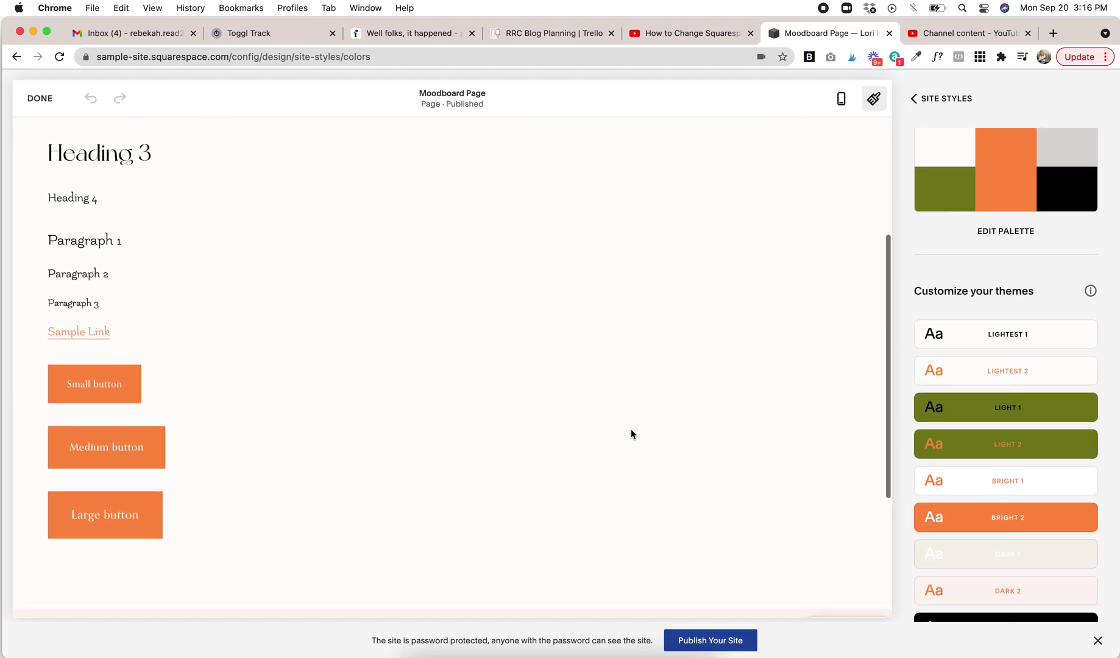
scroll(631, 429, up, 6)
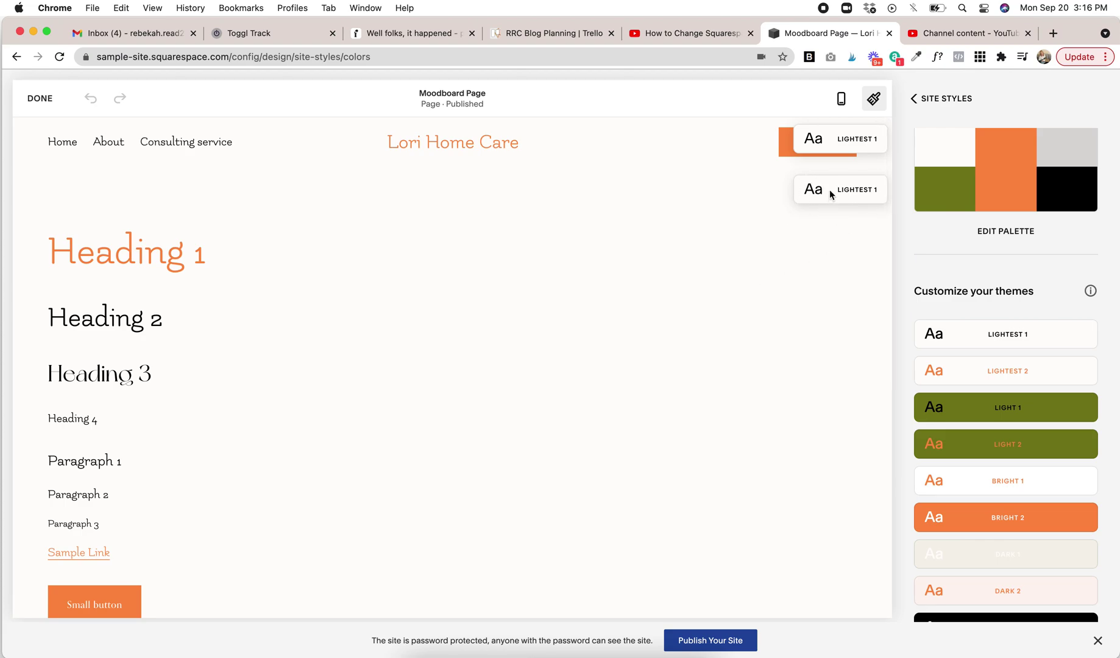
scroll(506, 444, down, 7)
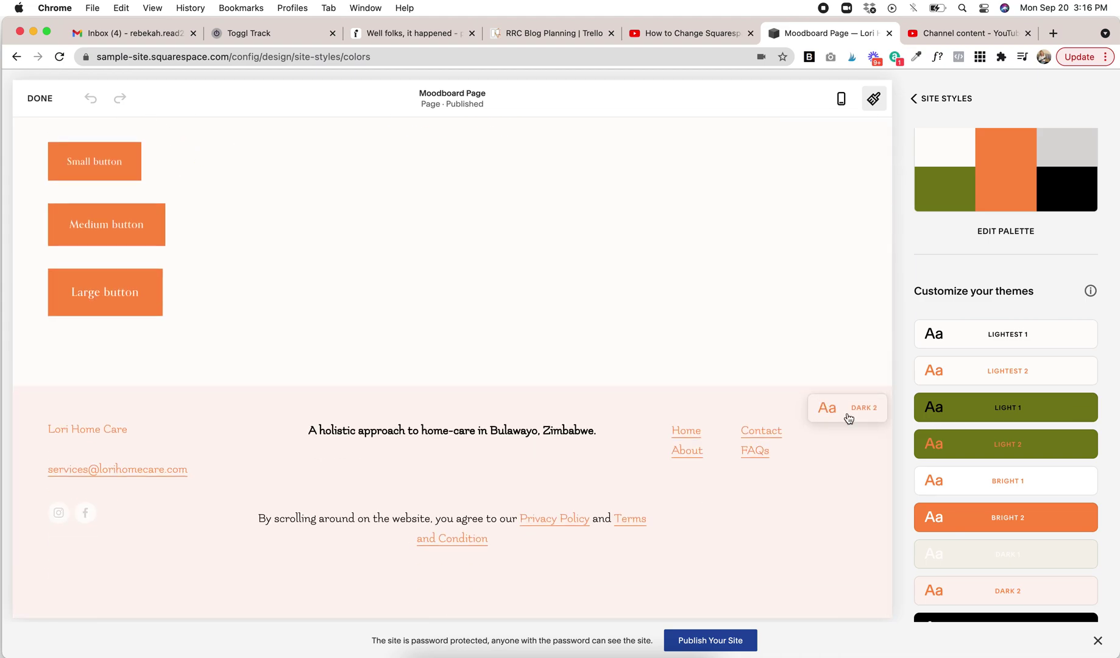
scroll(782, 294, up, 5)
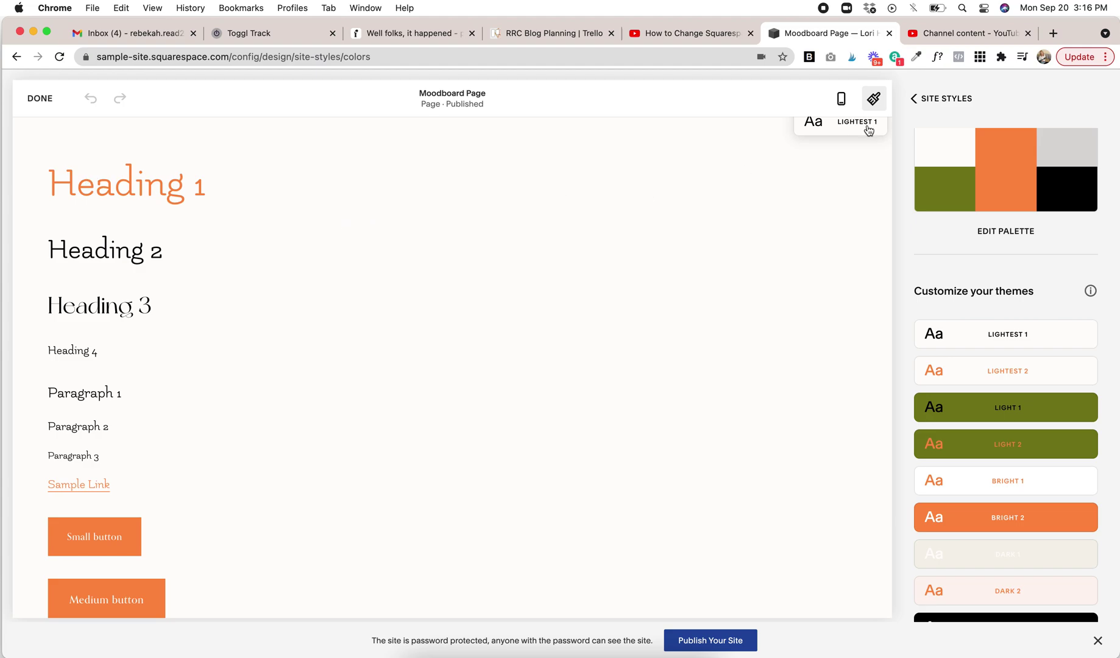
click(1079, 334)
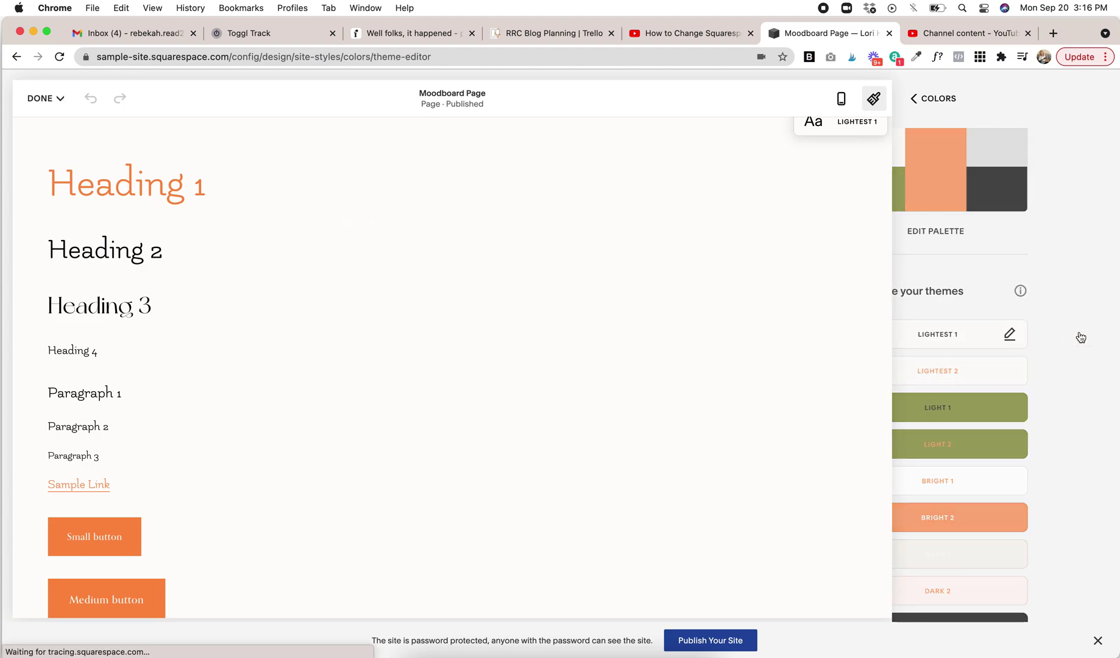
Review the theme's button and full colour settings, closing the medium paragraph colour picker unchanged.
click(105, 266)
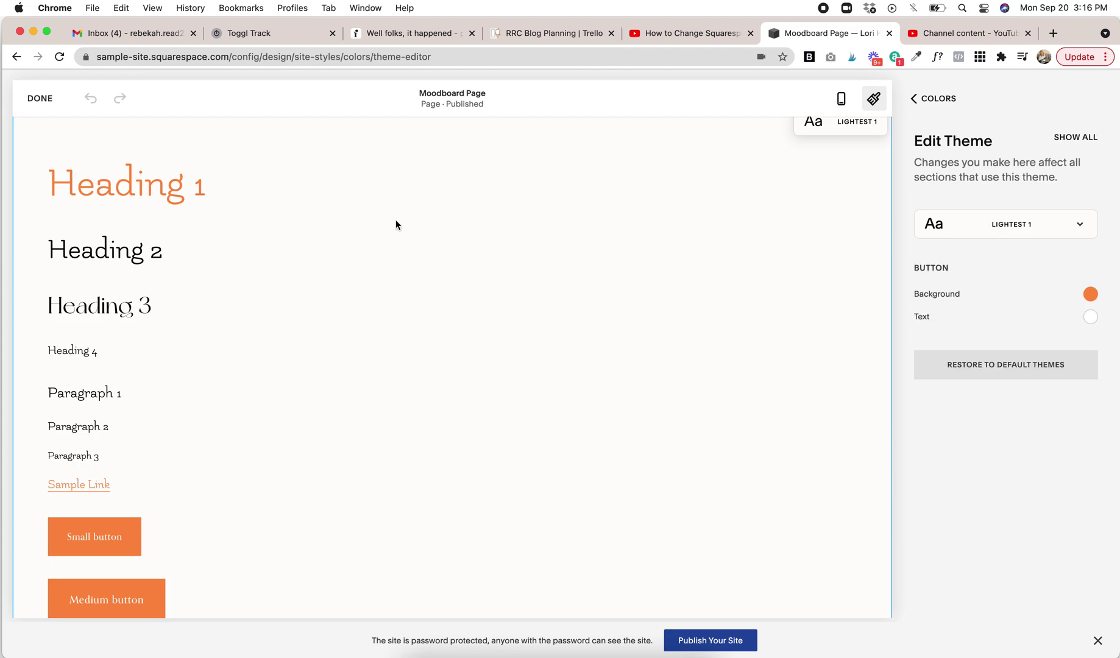
click(1076, 137)
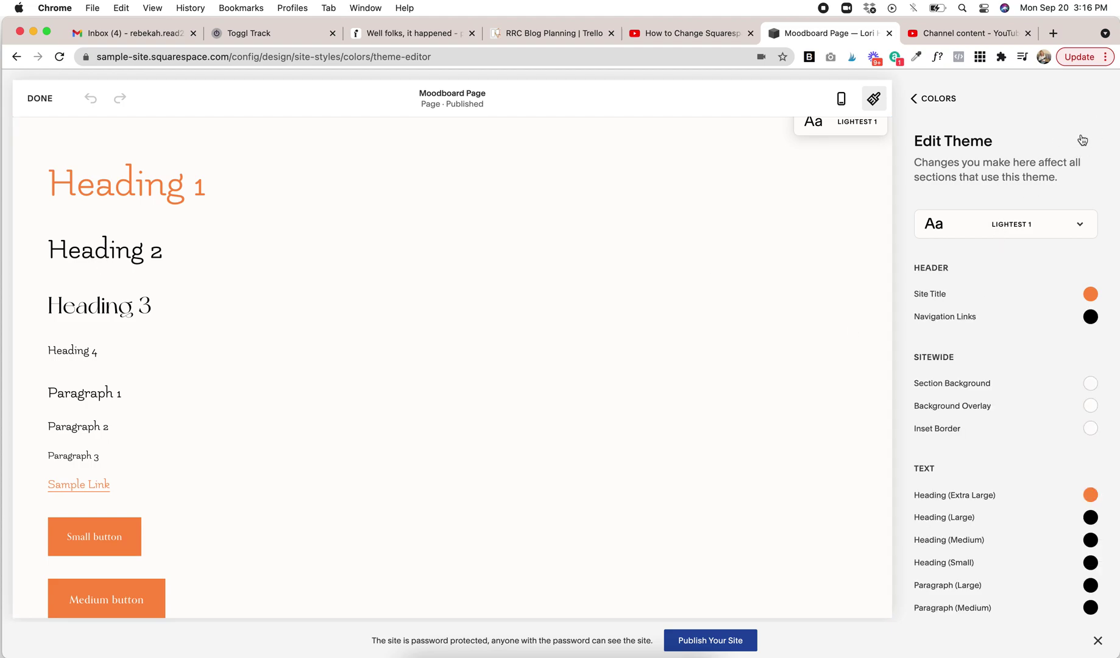
scroll(963, 485, down, 1)
scroll(963, 484, down, 1)
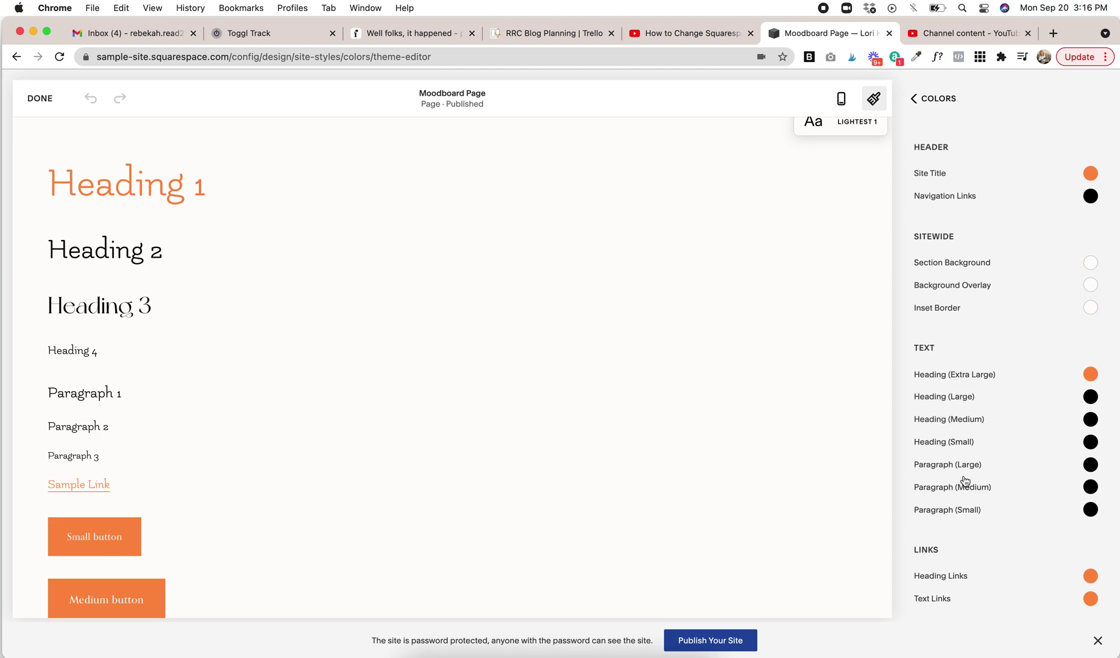
click(1089, 487)
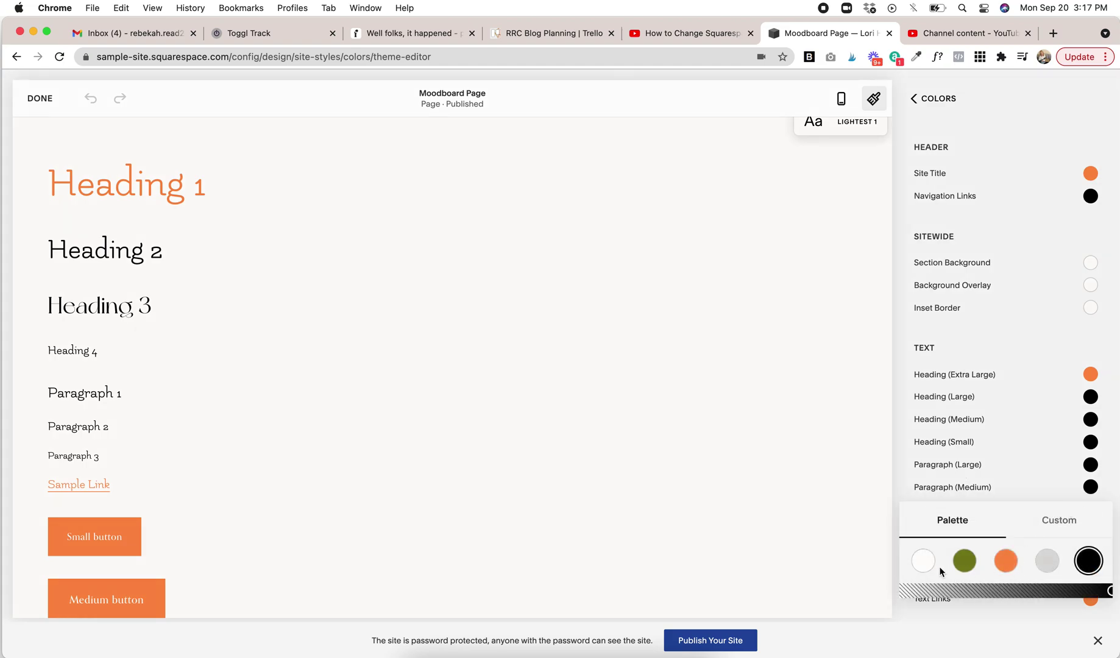
click(1068, 524)
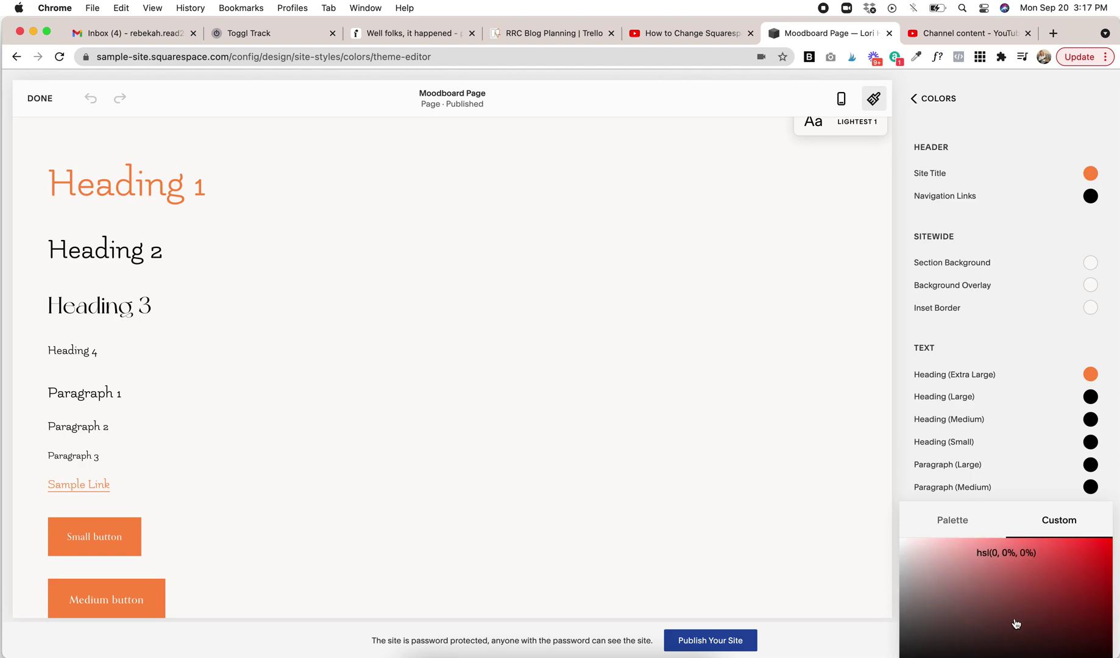
click(1034, 331)
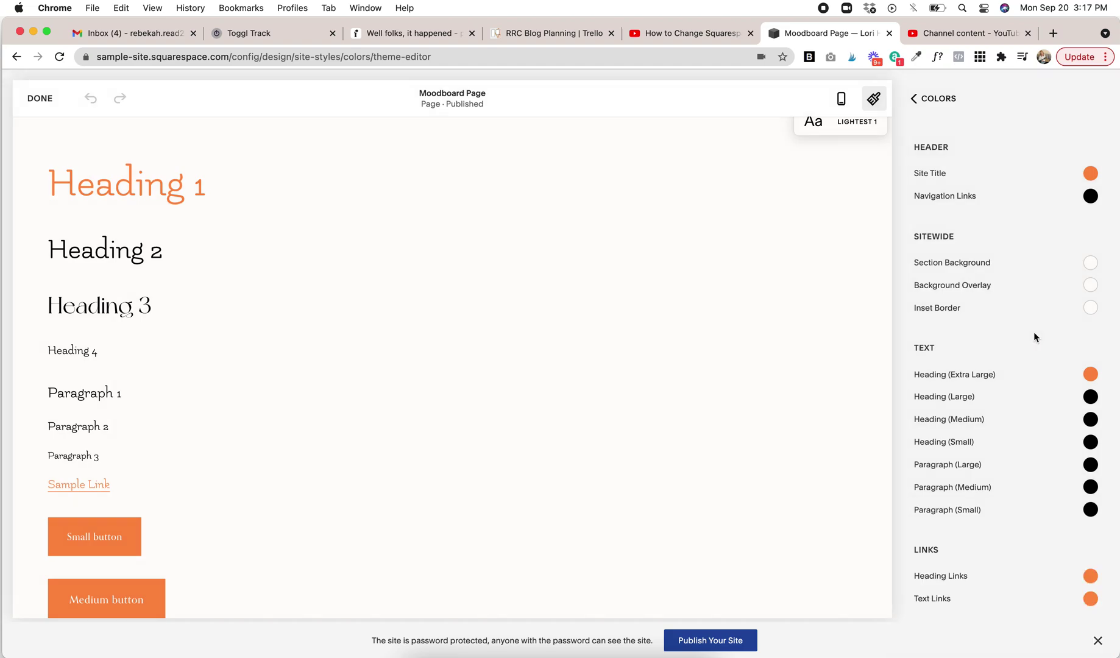
scroll(1025, 460, down, 5)
scroll(587, 421, down, 6)
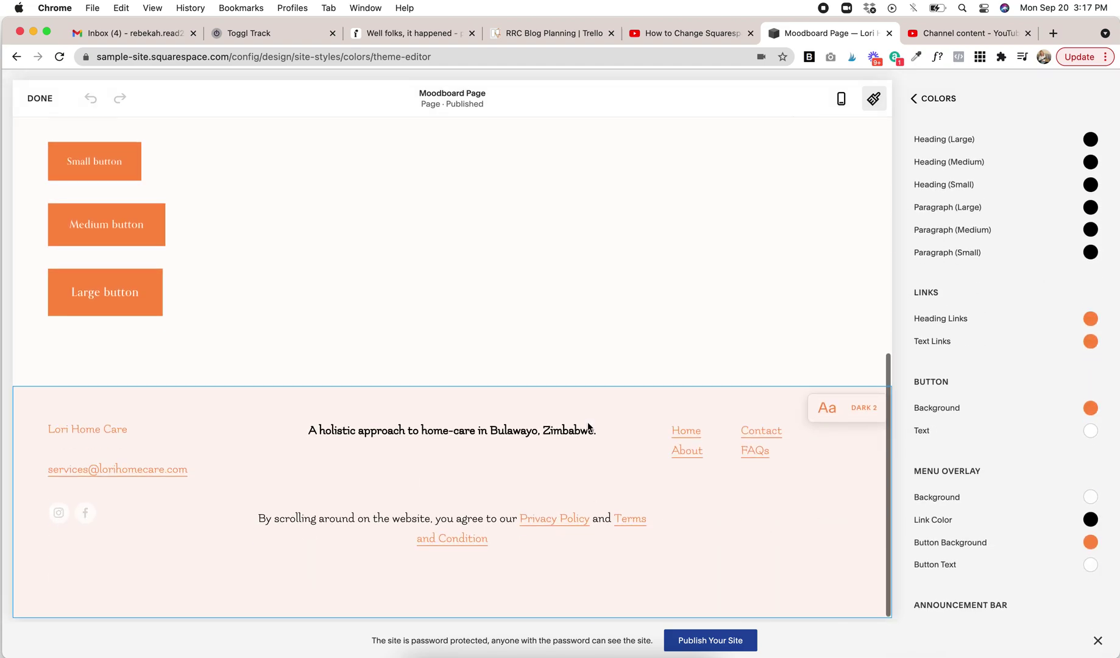
scroll(944, 179, up, 2)
scroll(943, 179, up, 4)
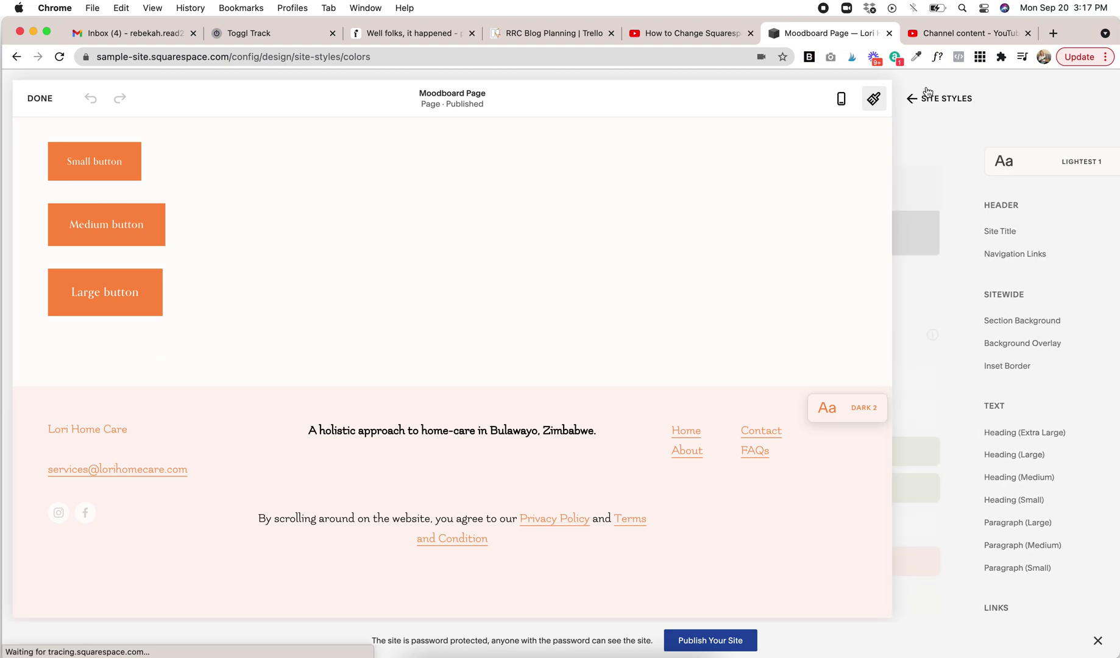
Finish with Site Styles via DONE and open the Custom CSS panel in Design.
scroll(1079, 588, down, 2)
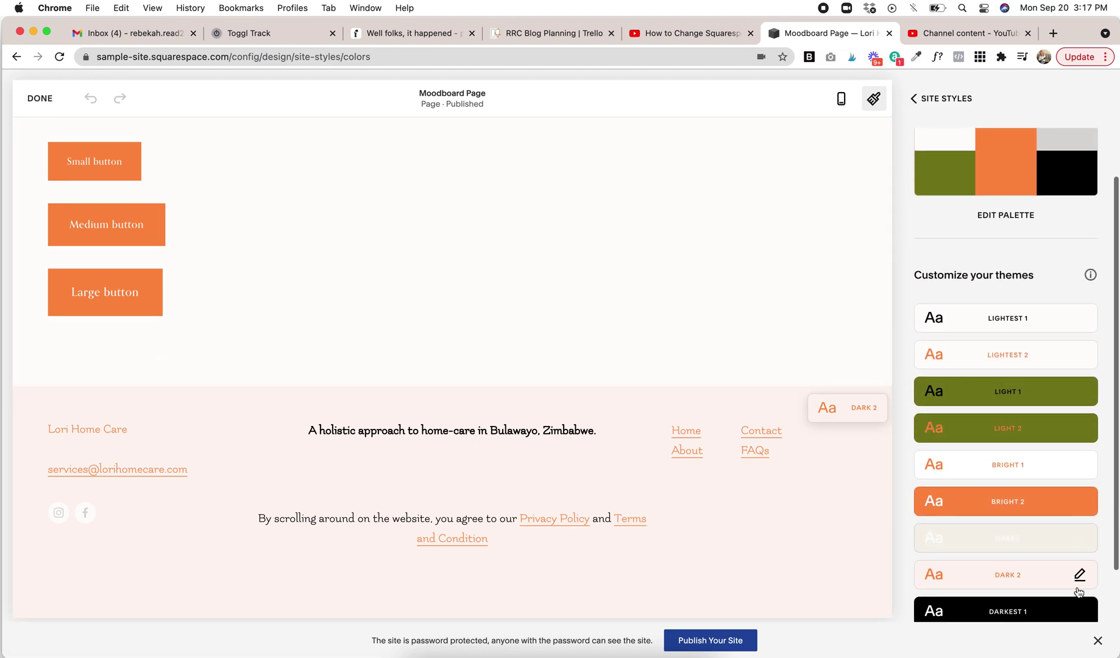
scroll(1082, 590, down, 1)
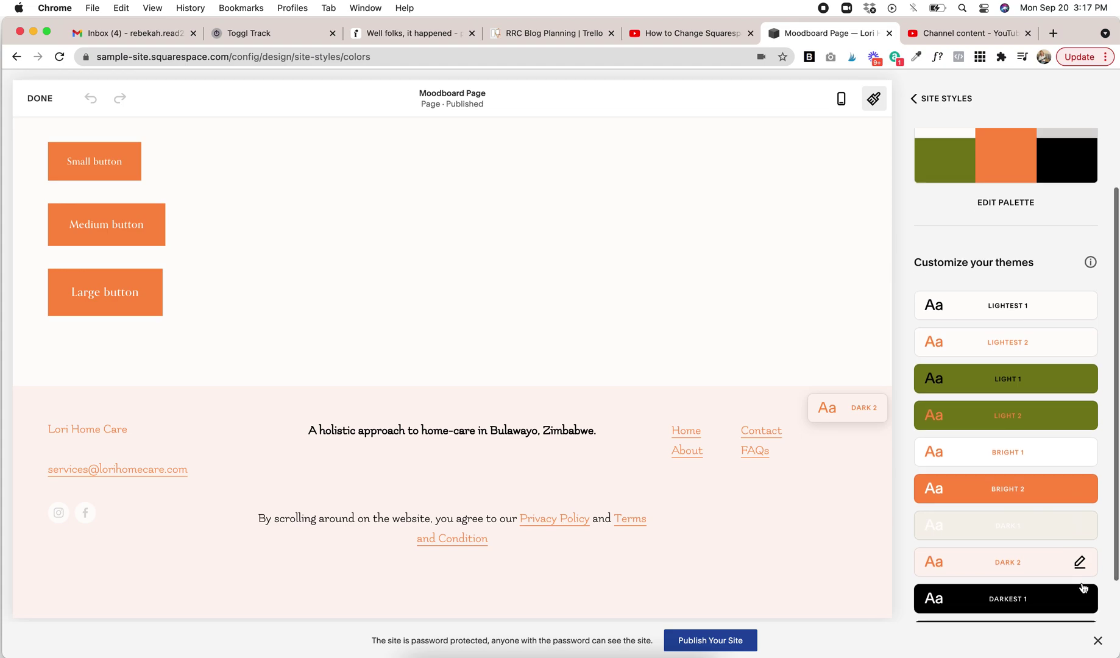
scroll(1083, 588, down, 1)
scroll(1029, 432, up, 3)
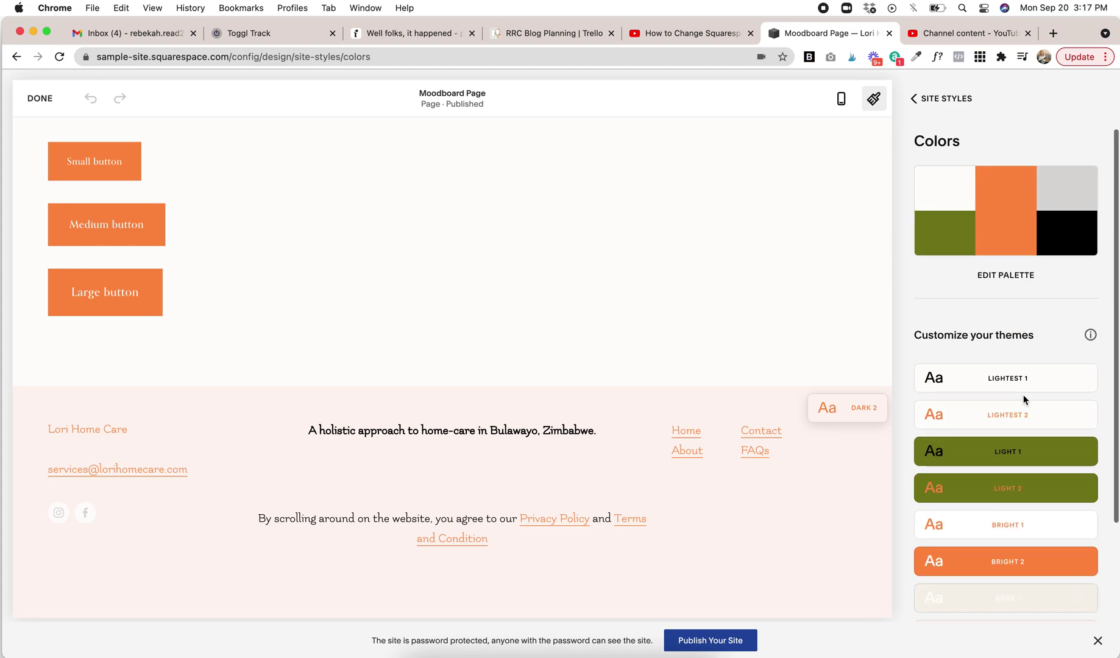
scroll(552, 259, up, 4)
scroll(552, 260, down, 2)
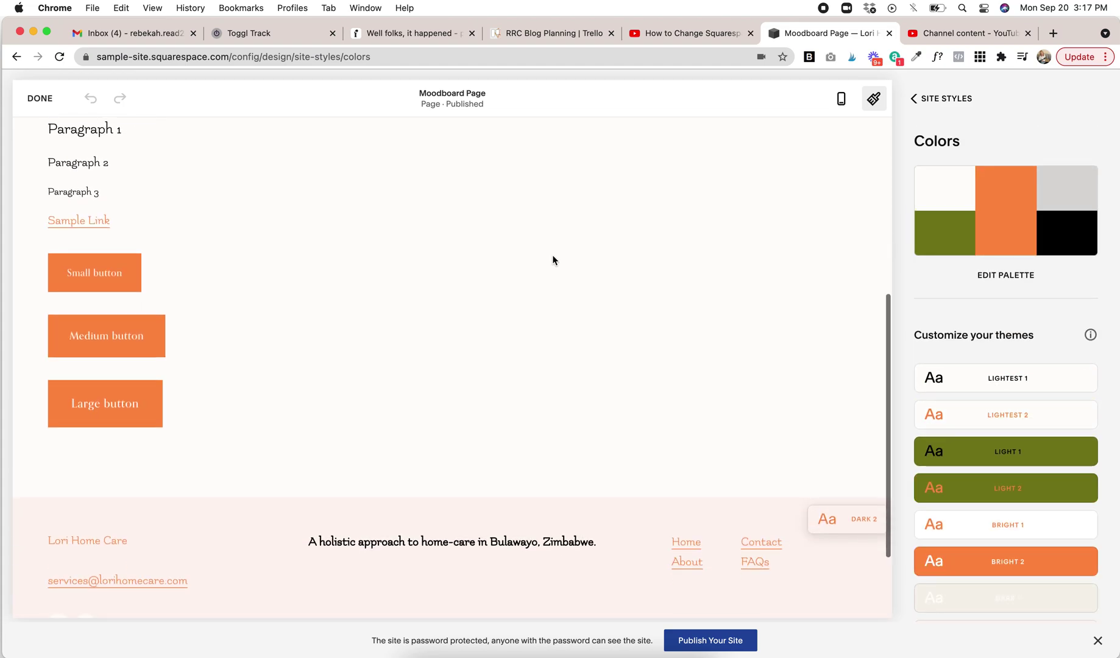
scroll(551, 260, up, 4)
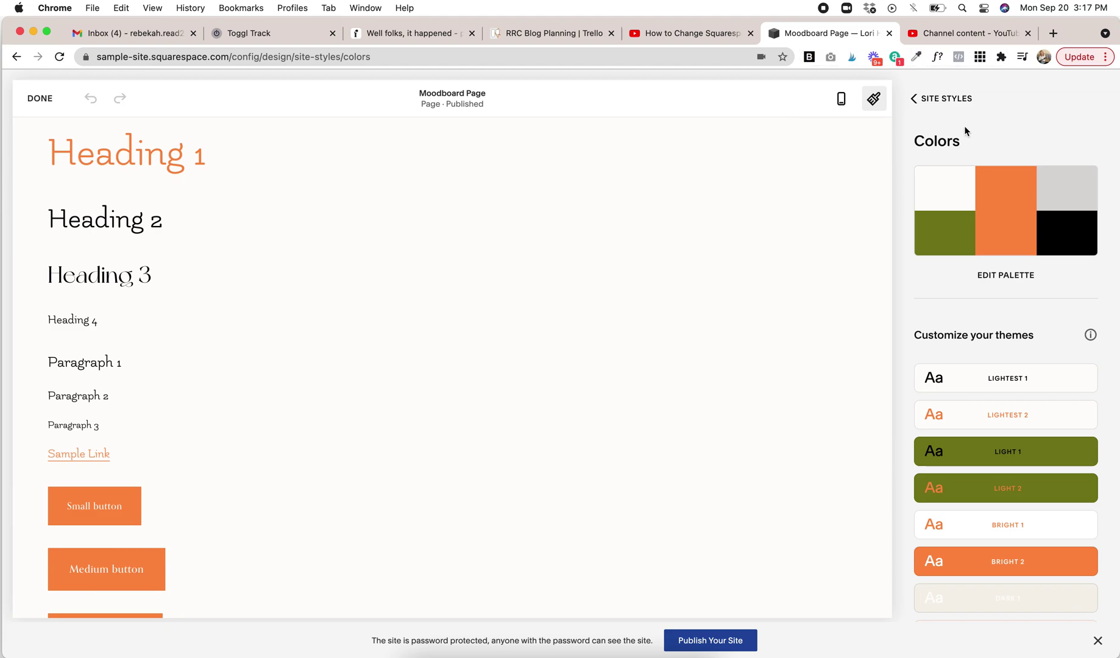
click(31, 100)
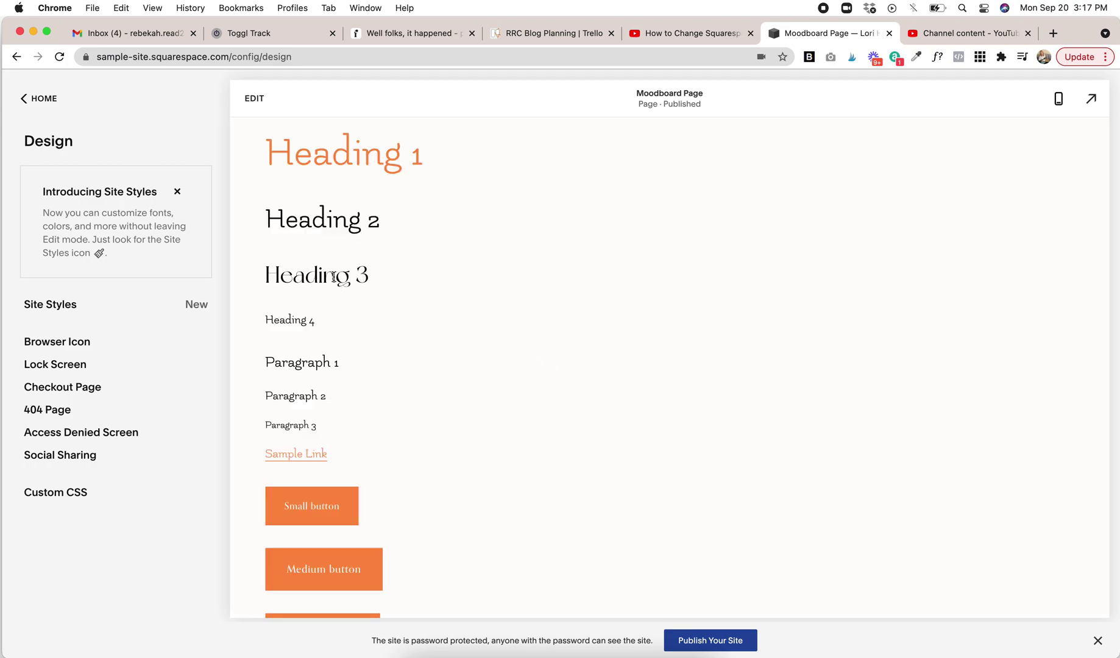
click(68, 492)
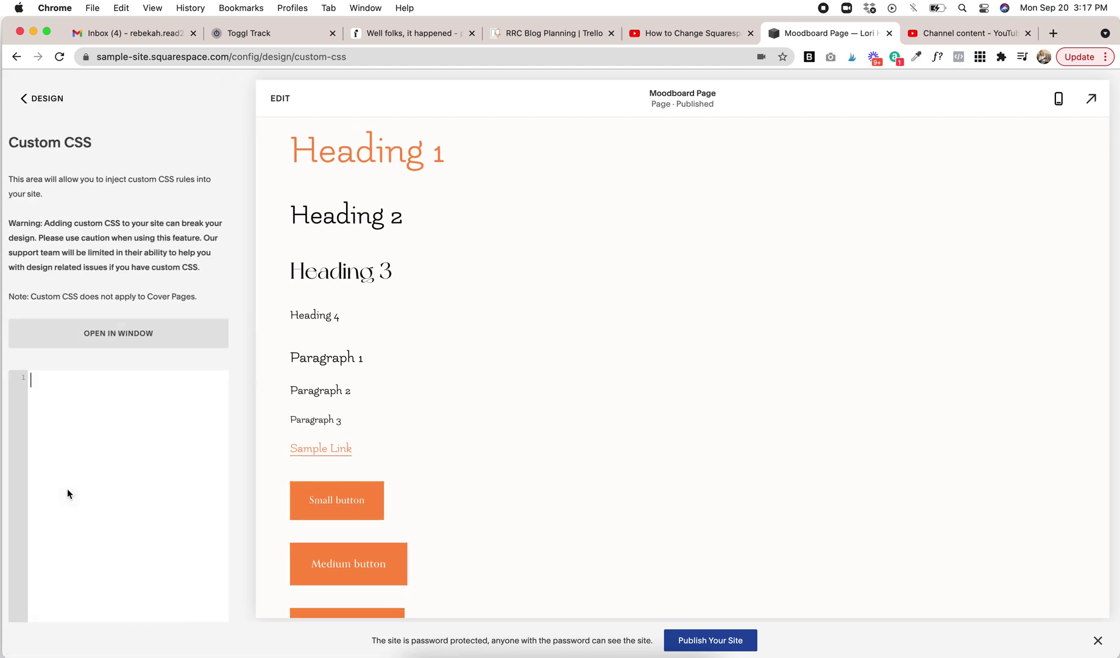
key(super+v)
drag(47, 379, 135, 527)
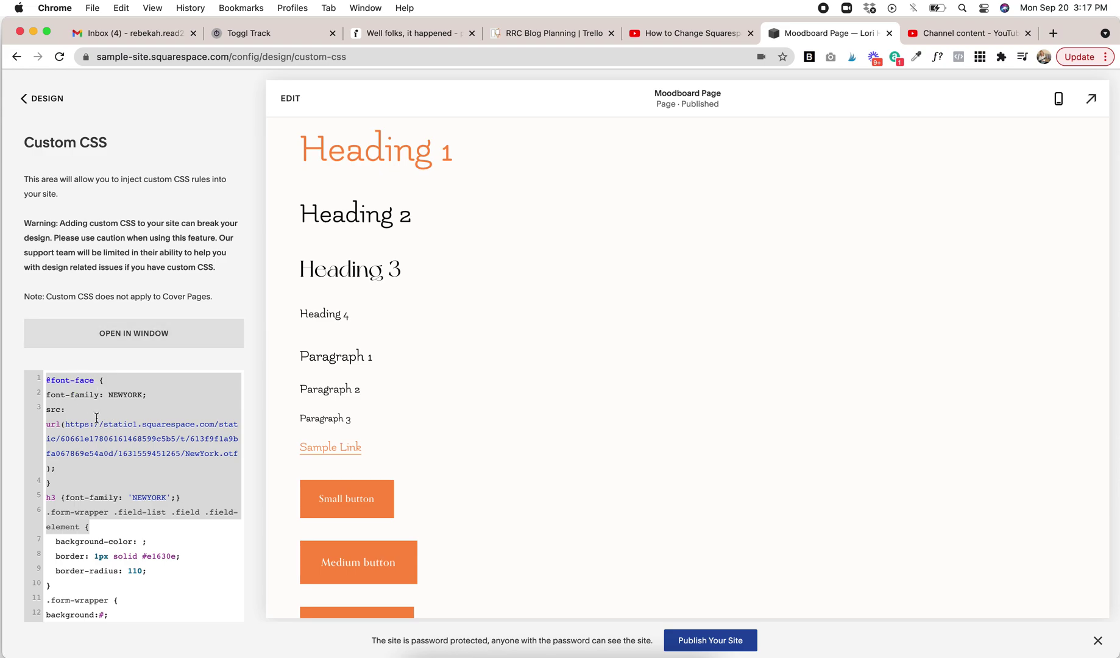
drag(47, 380, 96, 381)
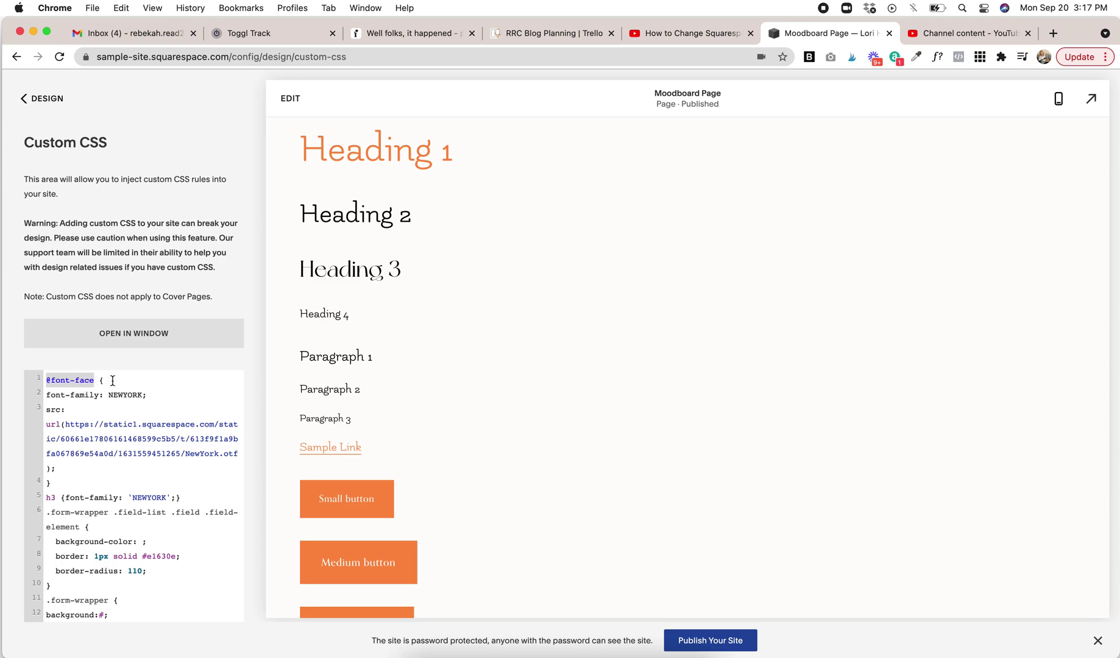
scroll(113, 380, down, 2)
scroll(103, 387, up, 2)
scroll(47, 397, down, 10)
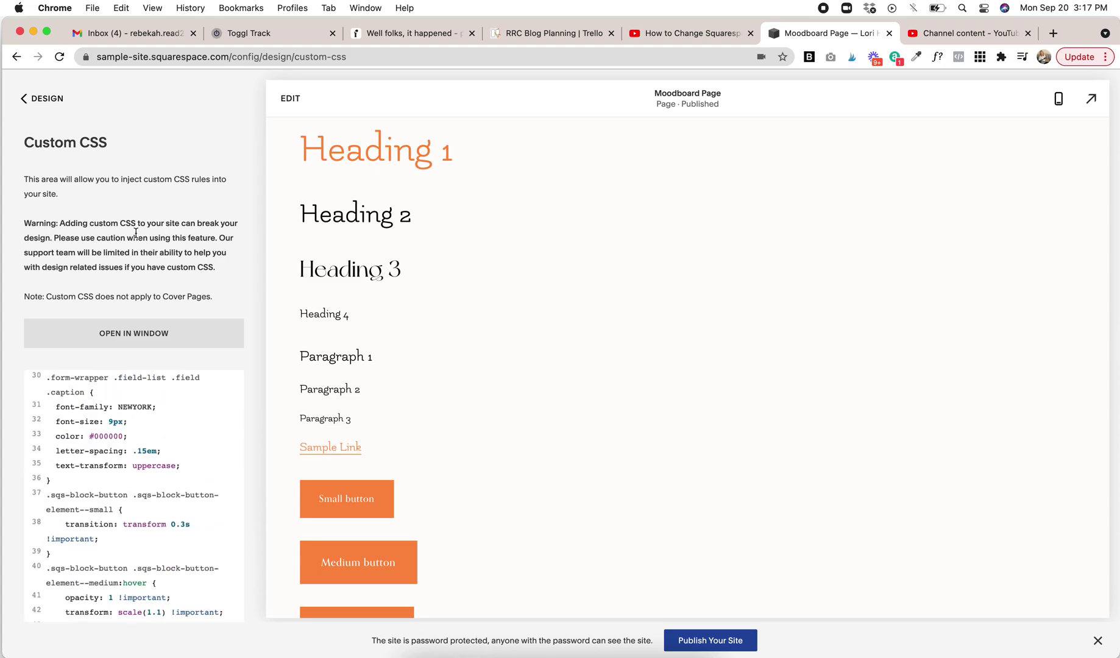
scroll(136, 232, down, 2)
click(115, 597)
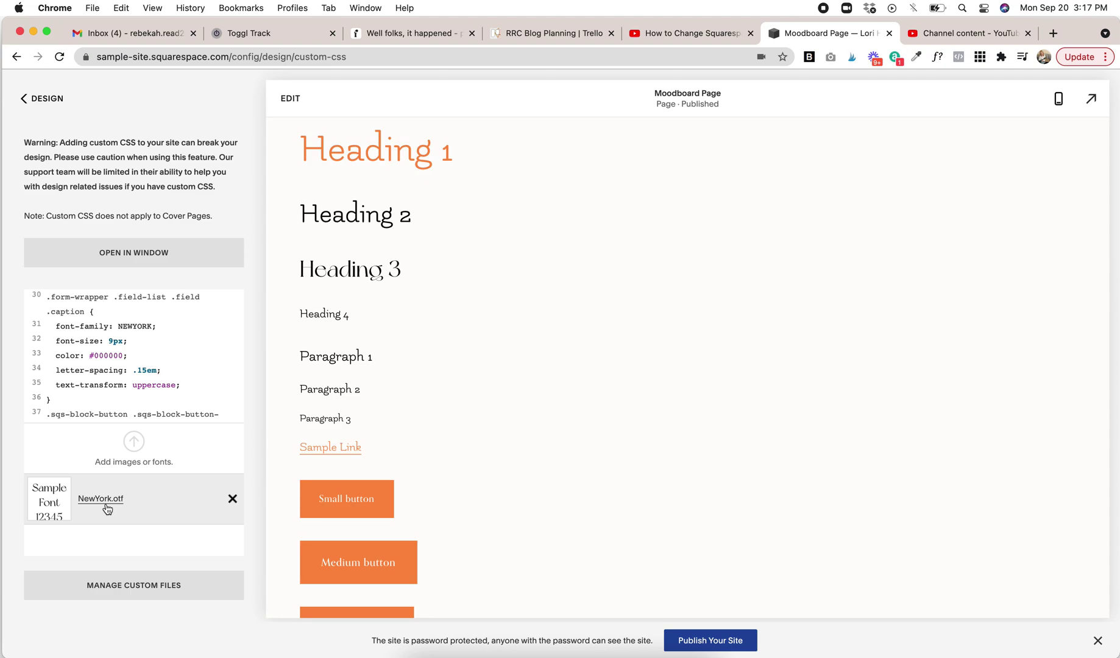
click(203, 368)
scroll(203, 368, up, 5)
scroll(203, 368, up, 3)
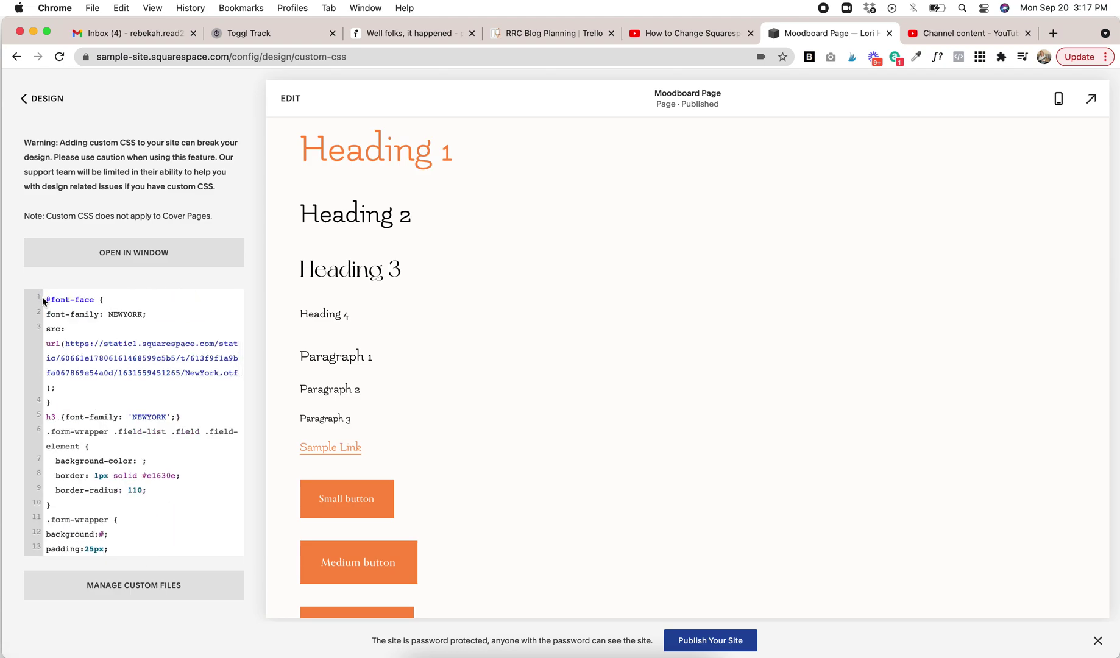
drag(44, 299, 82, 391)
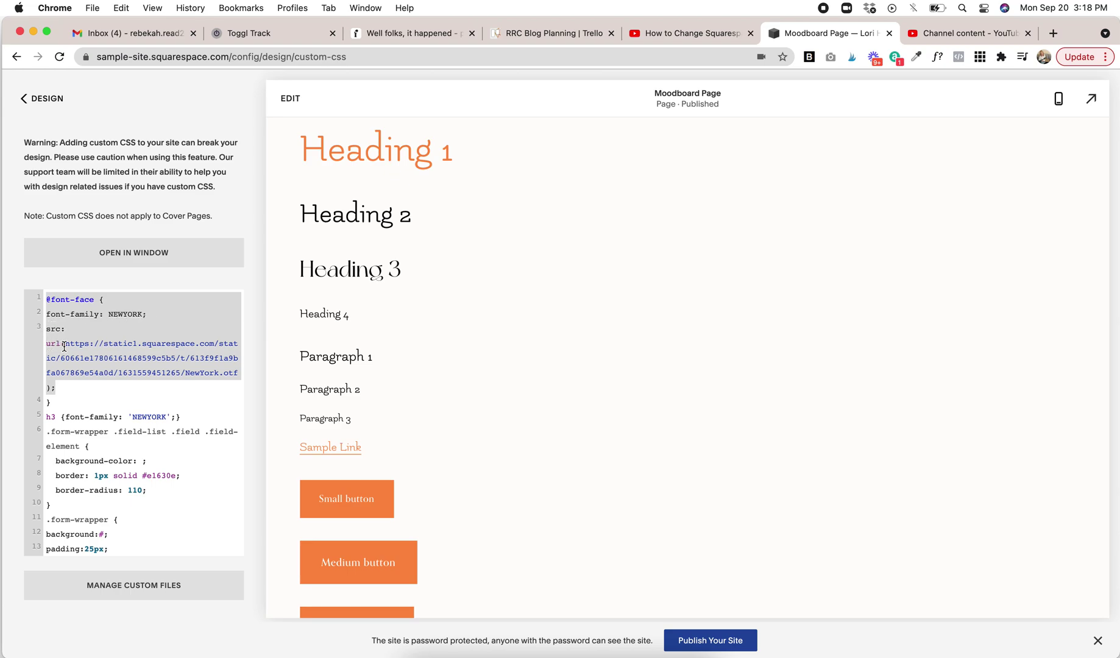
scroll(67, 378, down, 10)
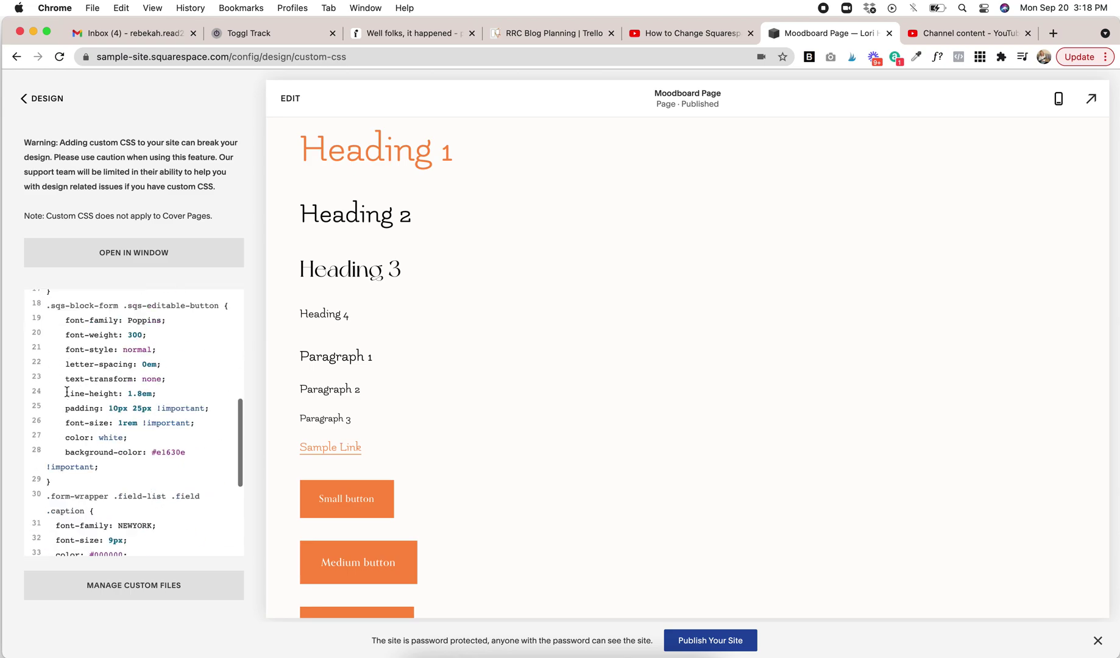
click(118, 577)
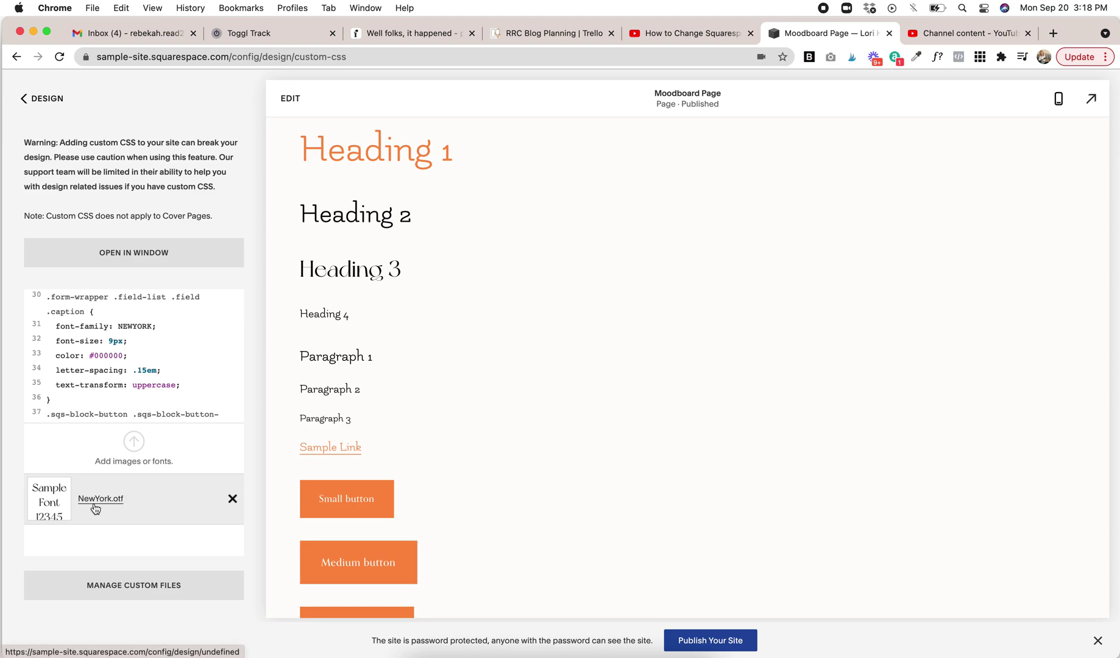
click(166, 372)
scroll(164, 374, up, 10)
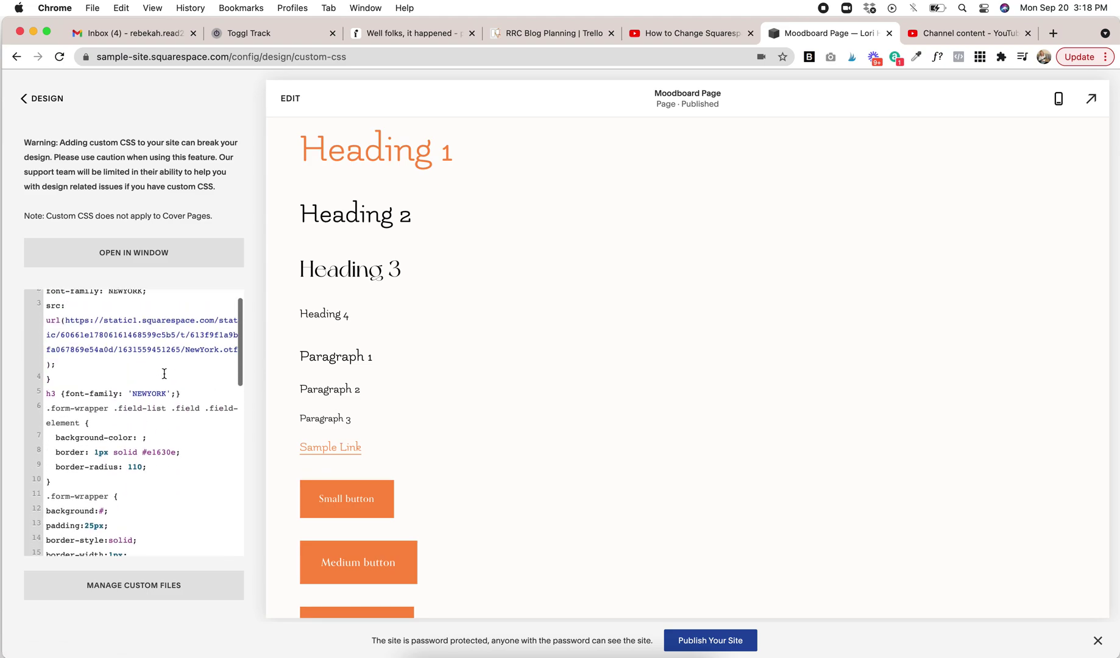
scroll(164, 374, up, 1)
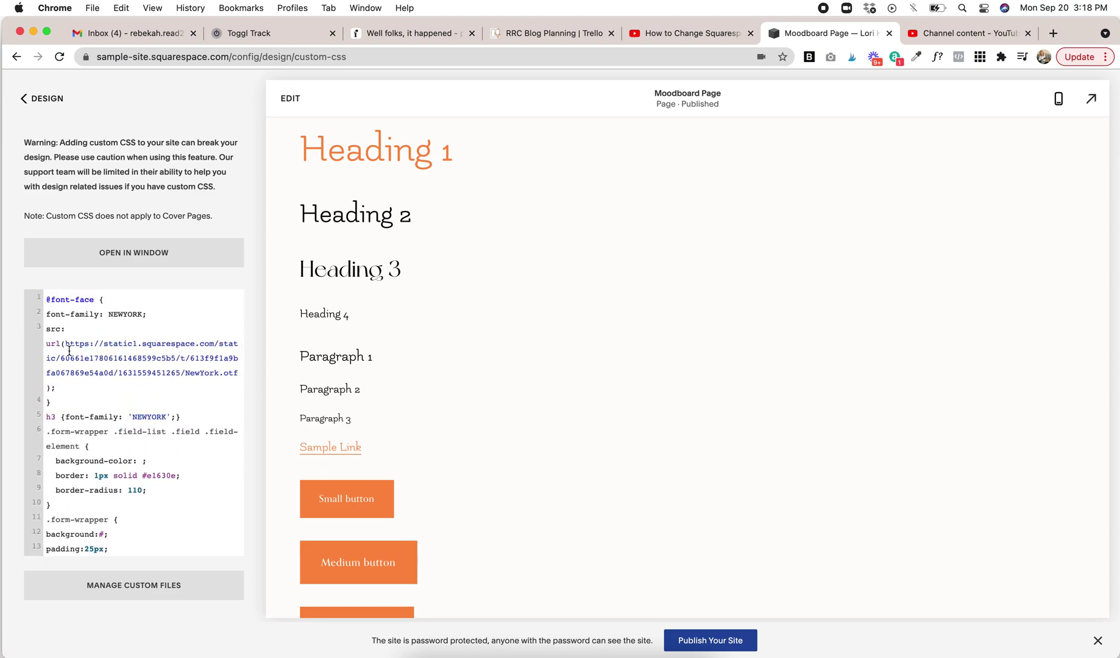
scroll(62, 396, down, 1)
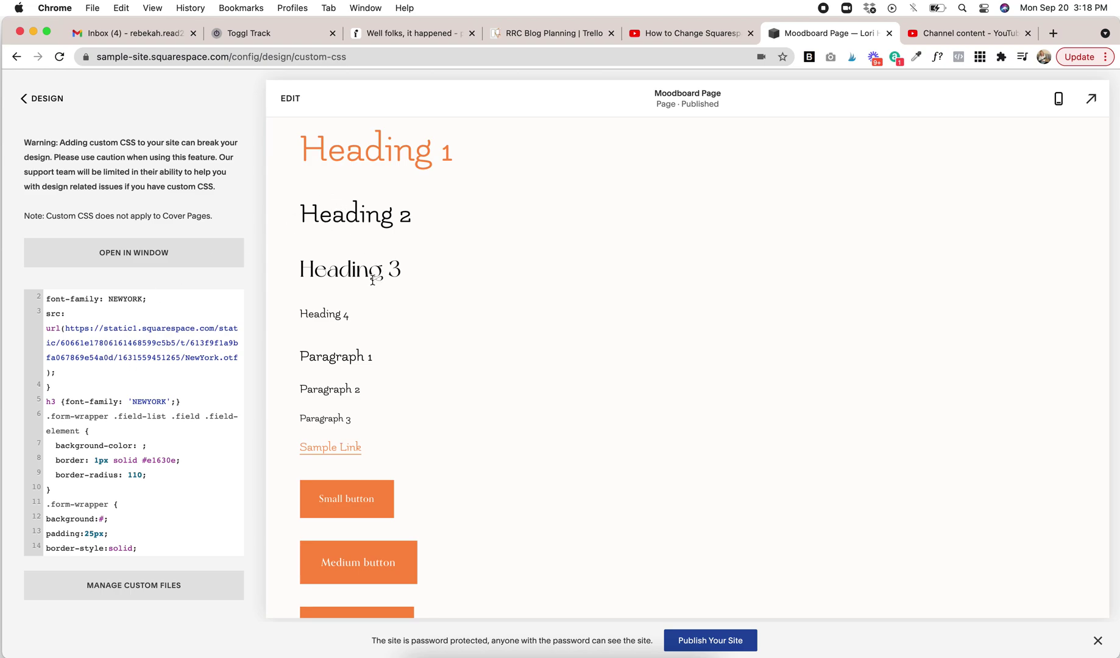
drag(49, 402, 94, 423)
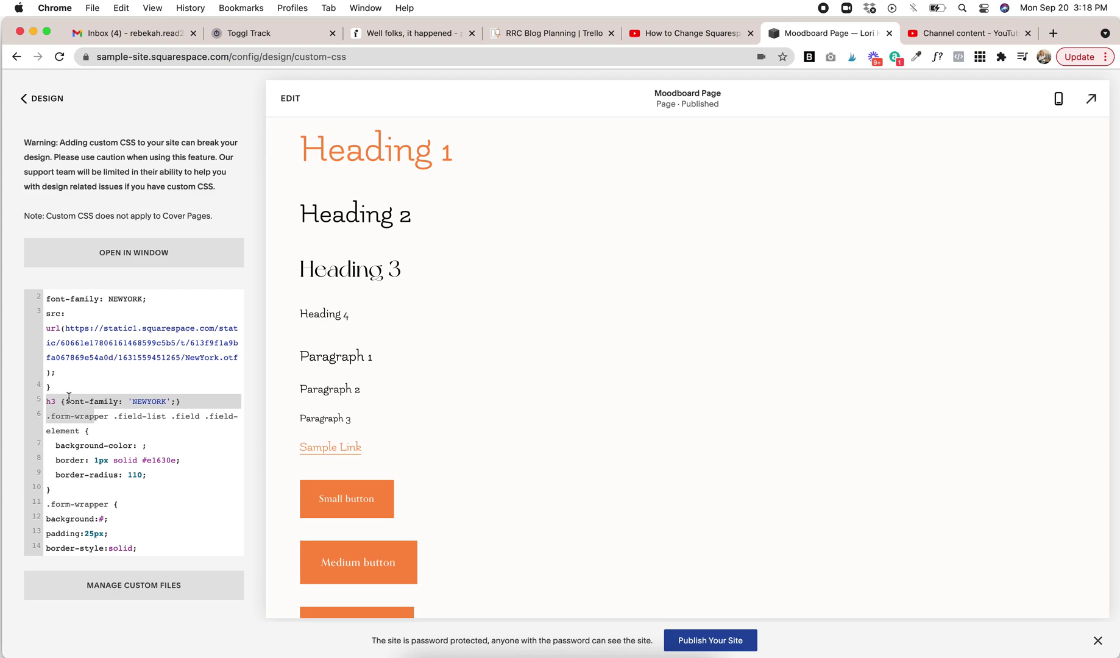
click(164, 402)
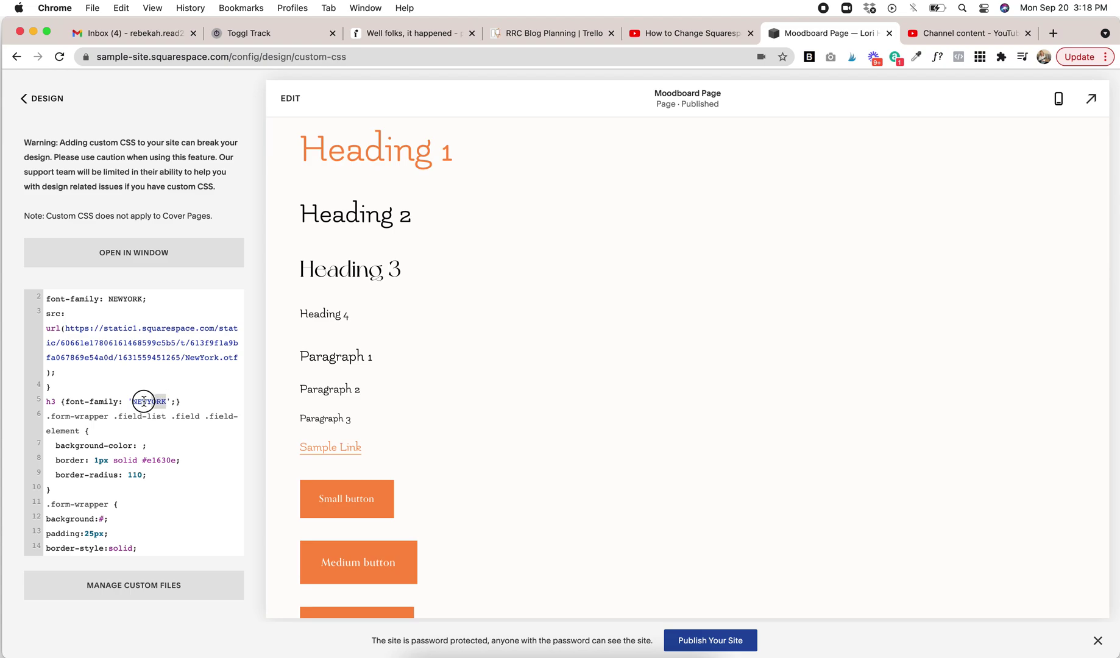
drag(164, 402, 132, 402)
scroll(132, 402, up, 1)
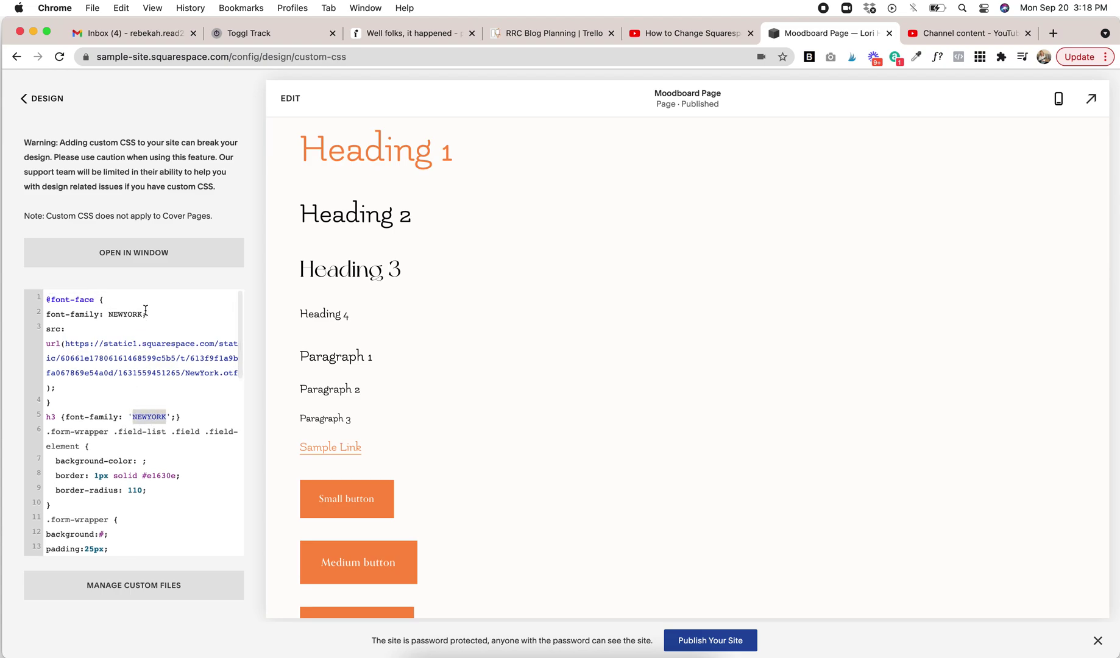
drag(143, 314, 110, 313)
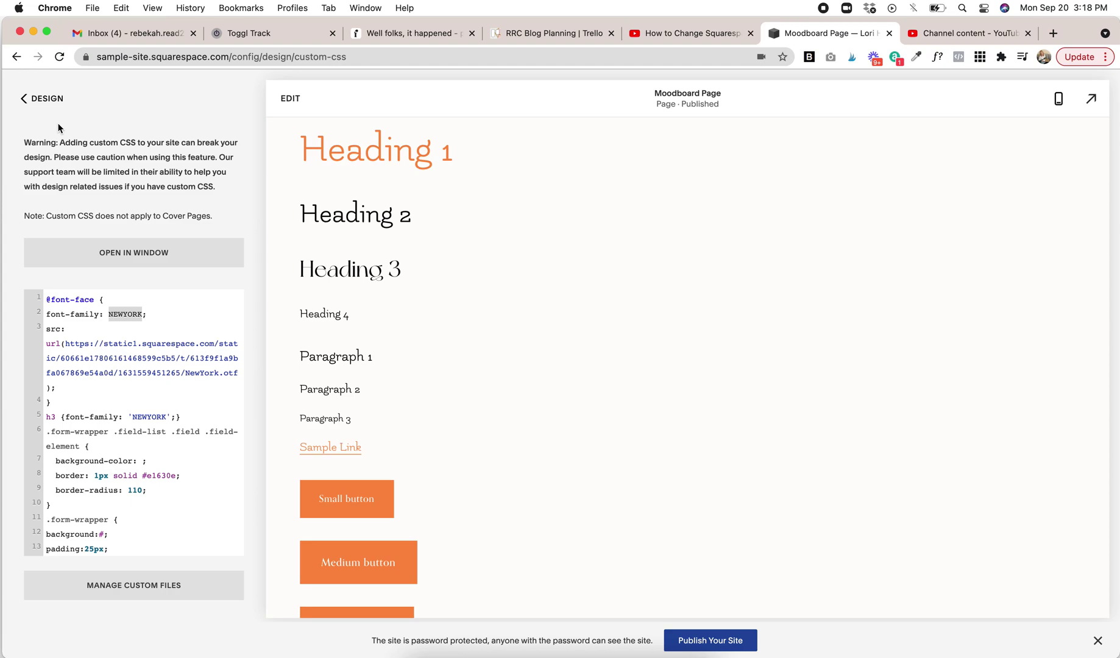
Return to the dashboard, edit the Home page, and open the header's Site Title & Logo settings.
click(24, 98)
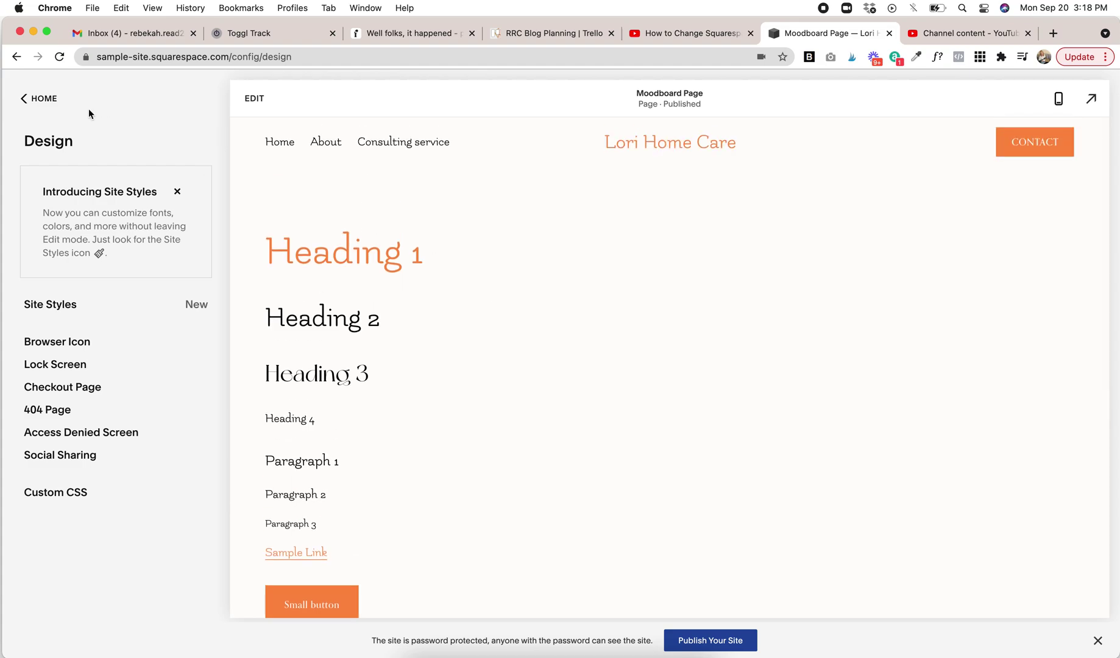
click(27, 100)
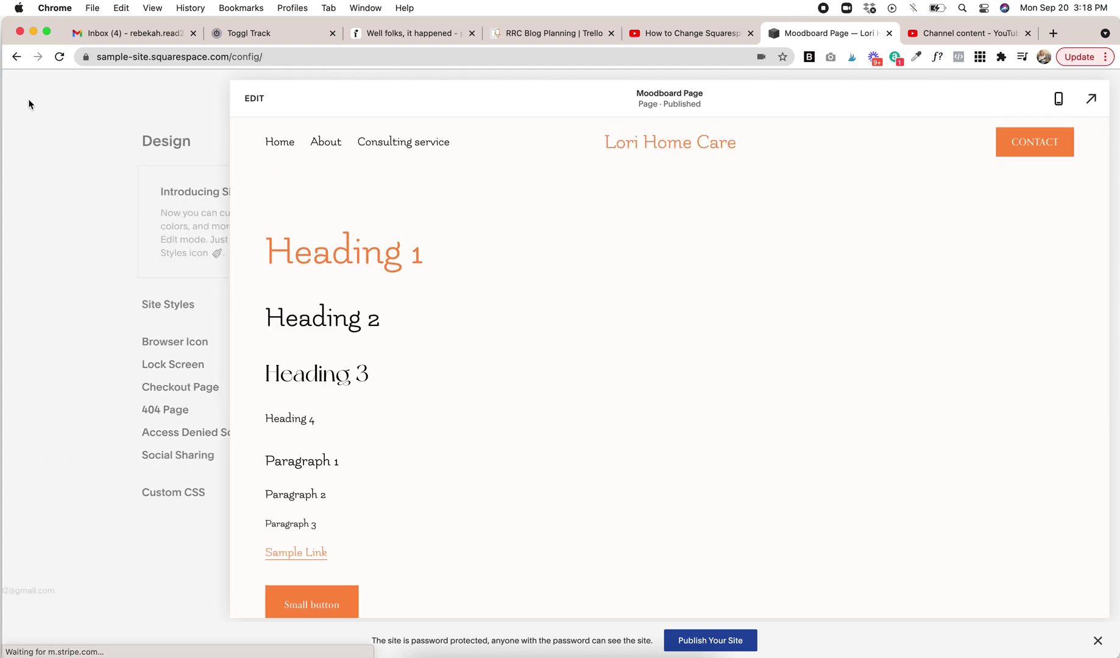
click(282, 141)
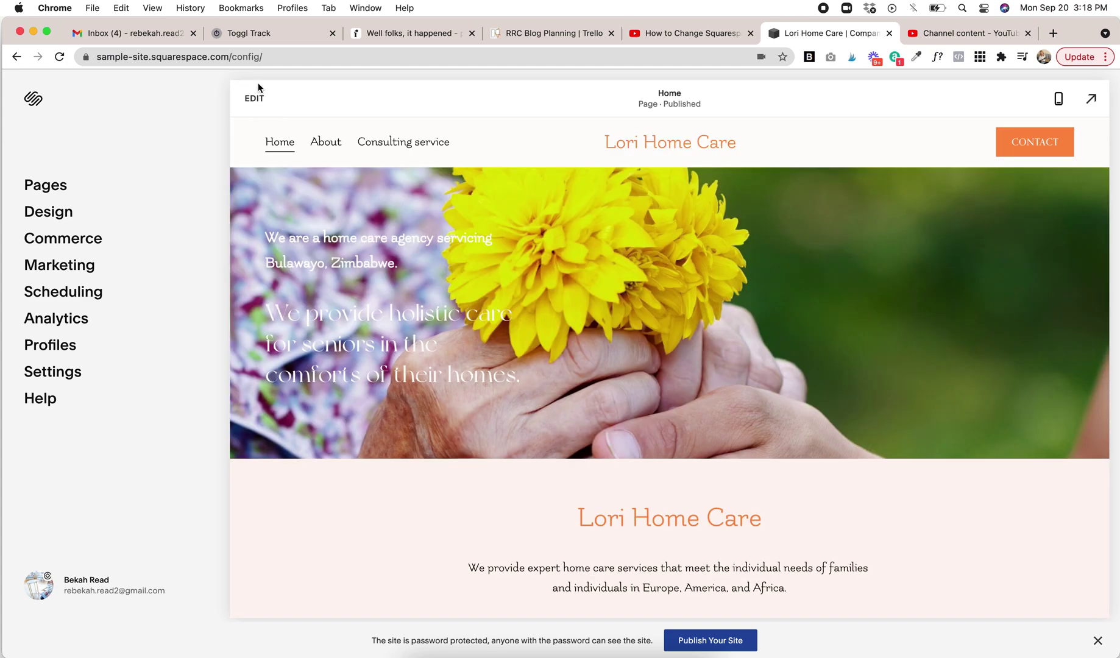
click(257, 96)
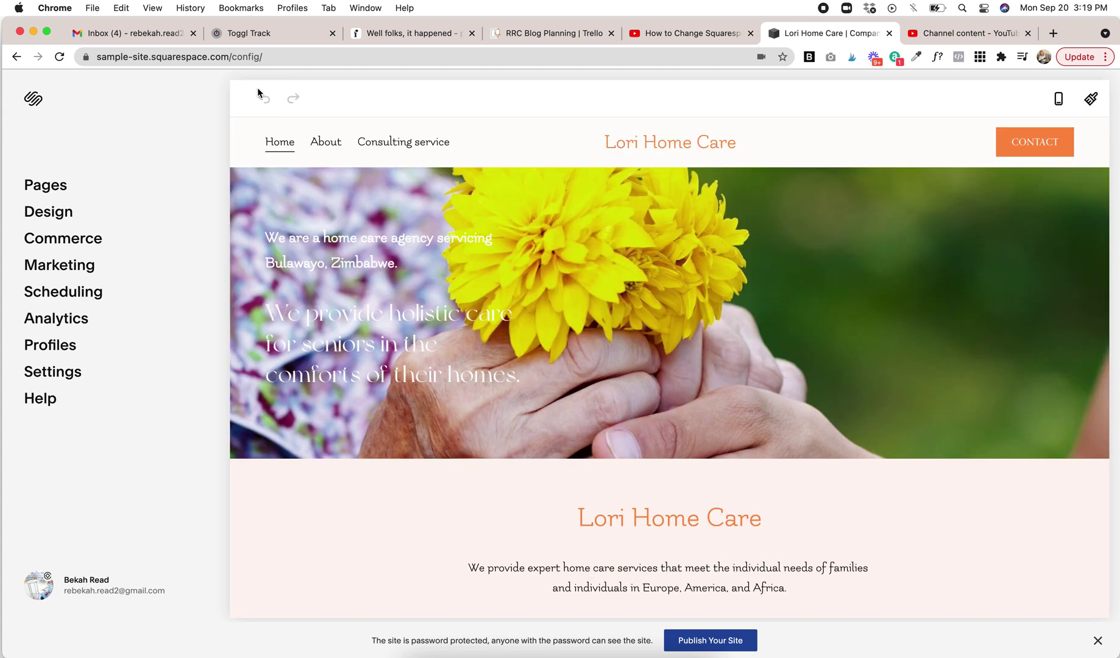
click(553, 130)
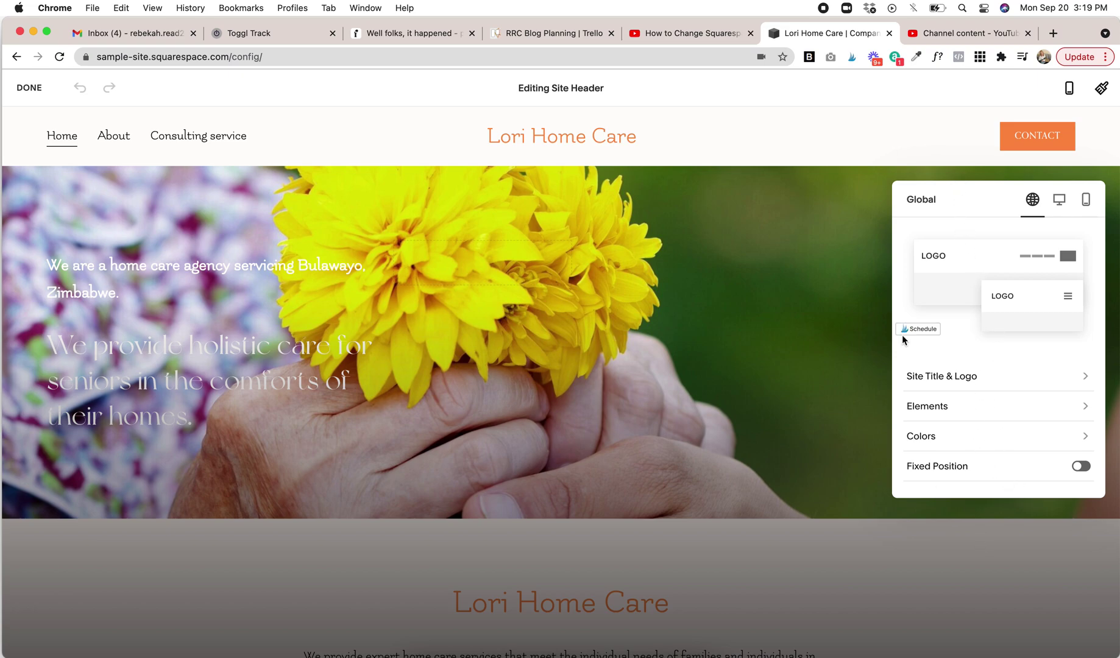
click(950, 379)
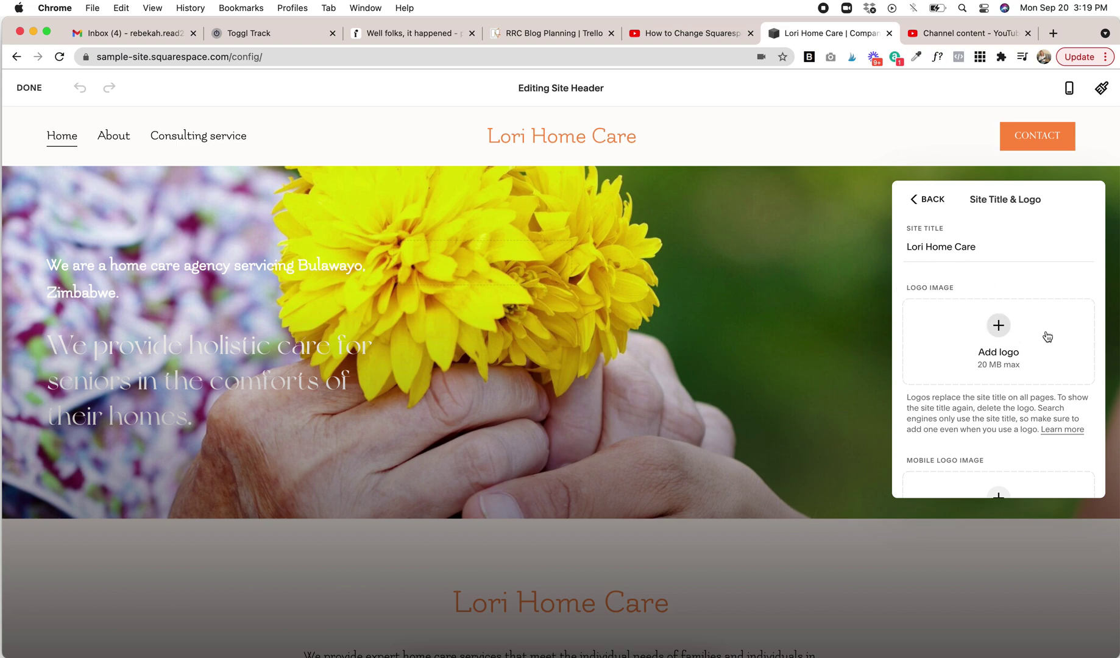
scroll(952, 335, down, 4)
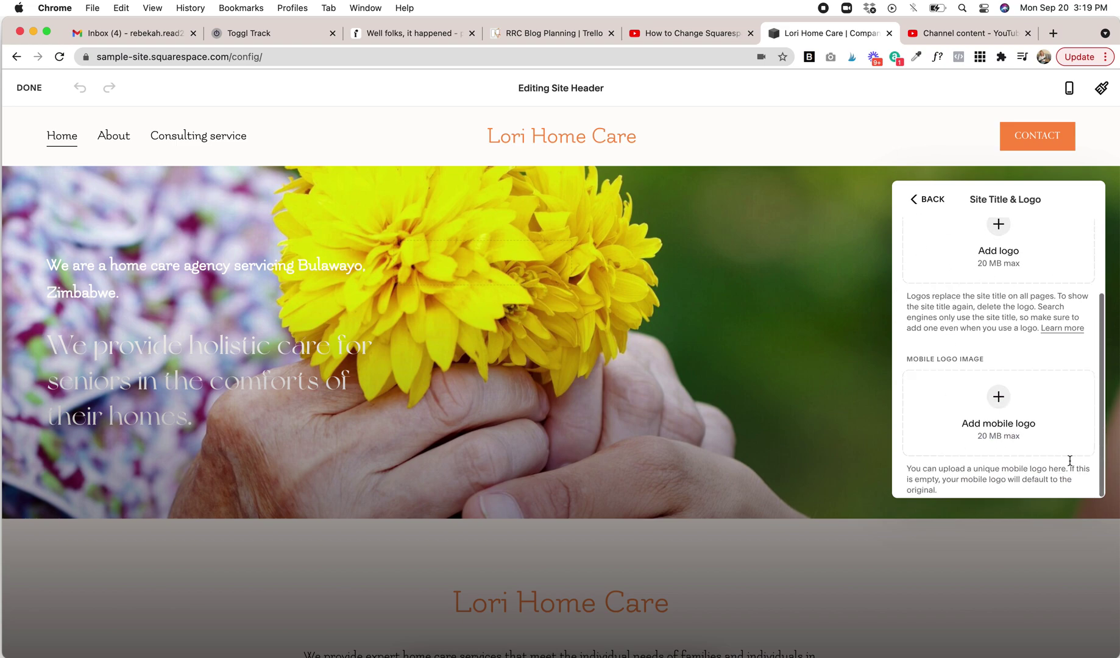
scroll(976, 444, up, 4)
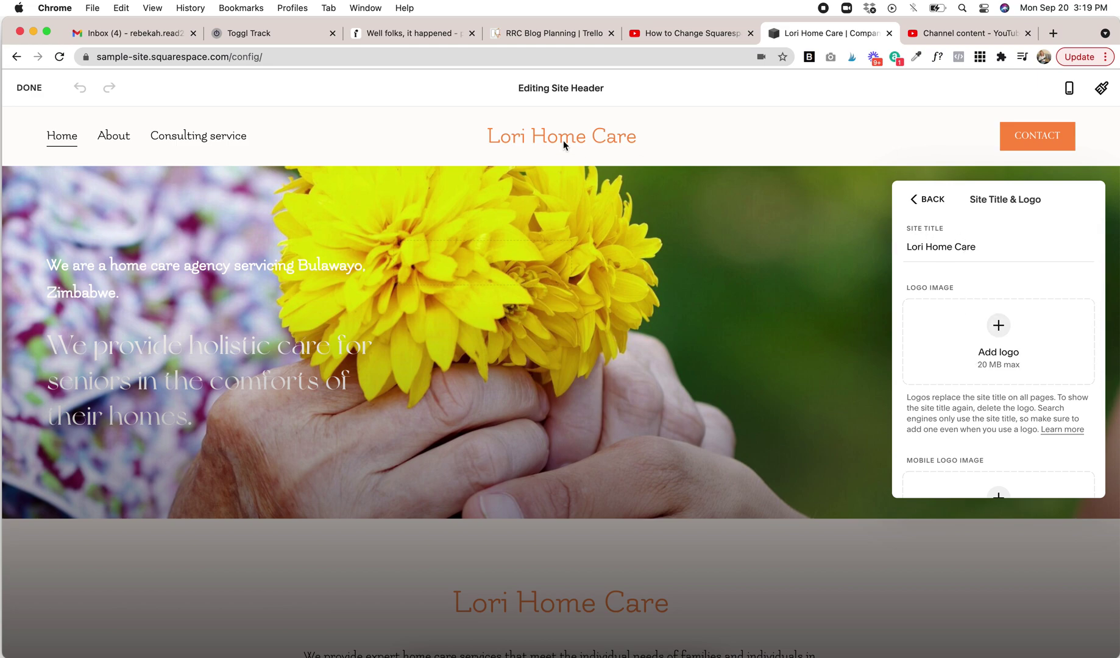
click(929, 202)
click(956, 412)
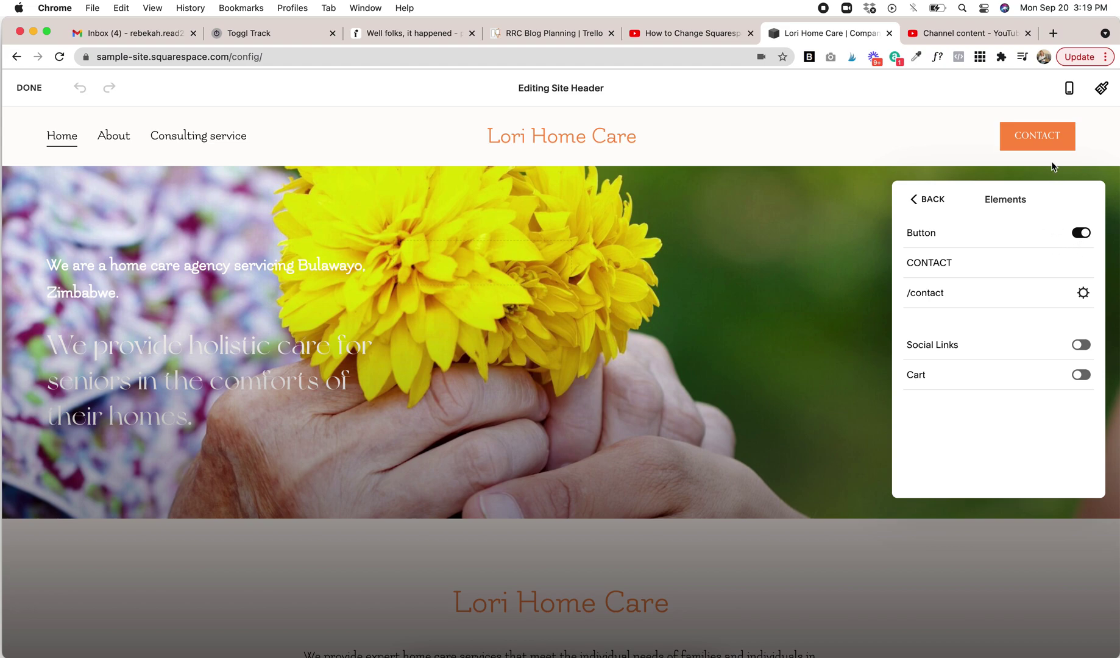
click(1081, 345)
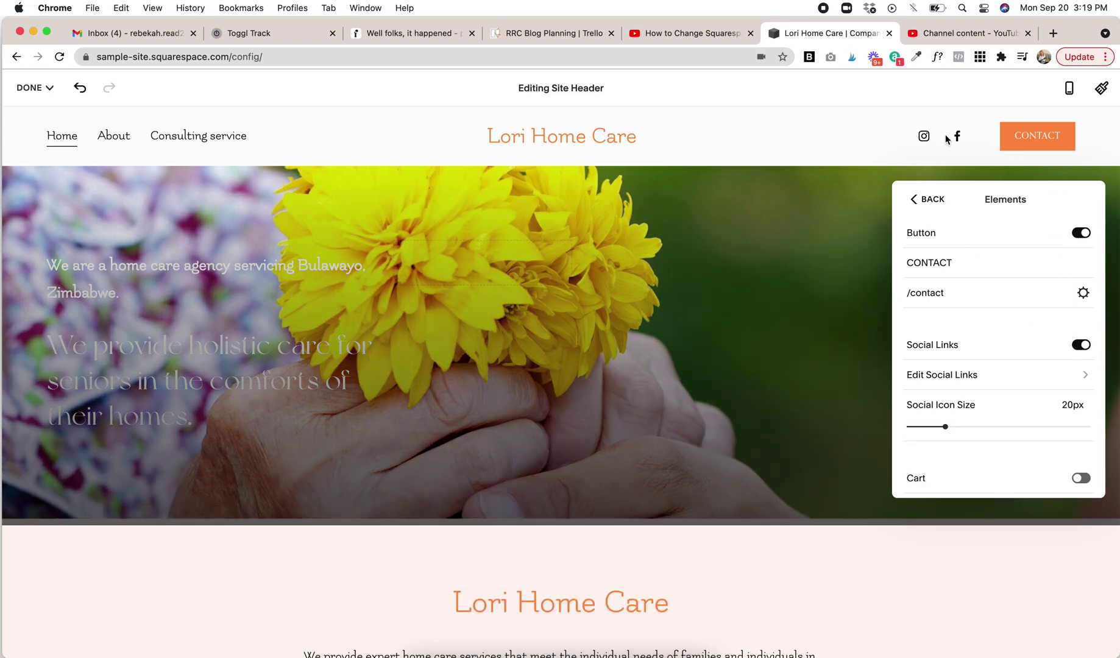
click(1083, 339)
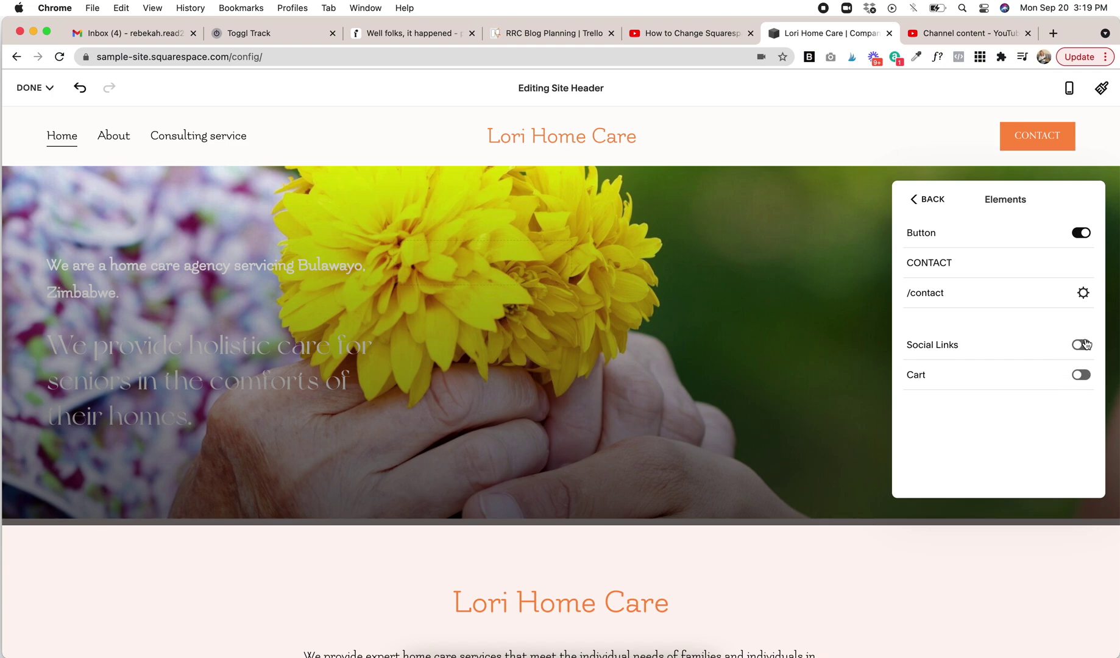
click(913, 200)
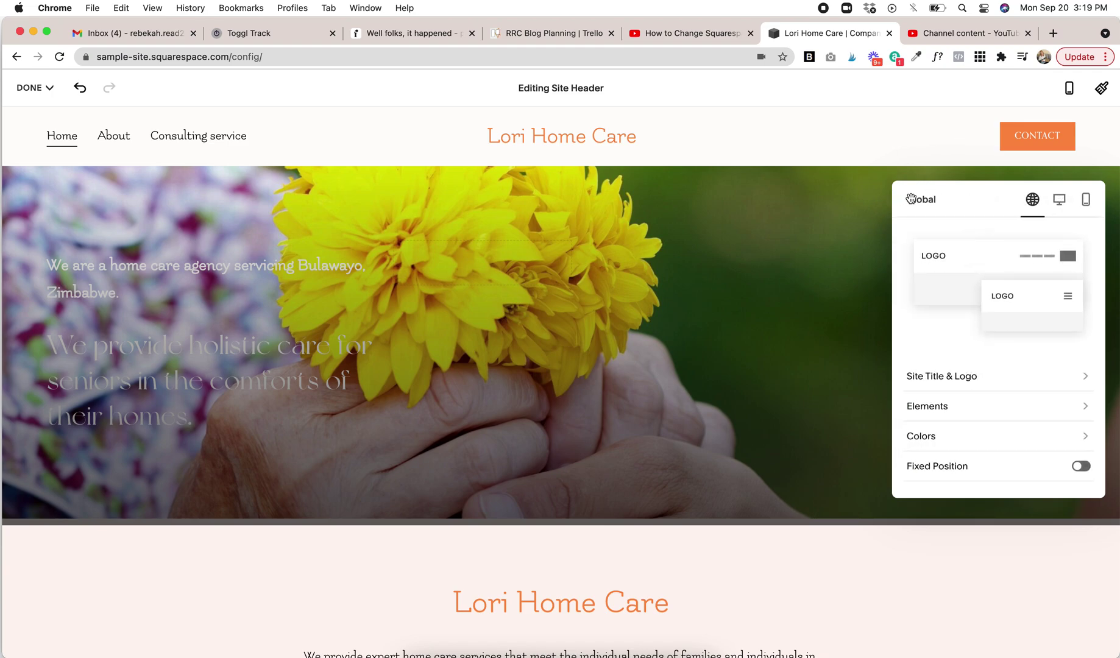
click(950, 435)
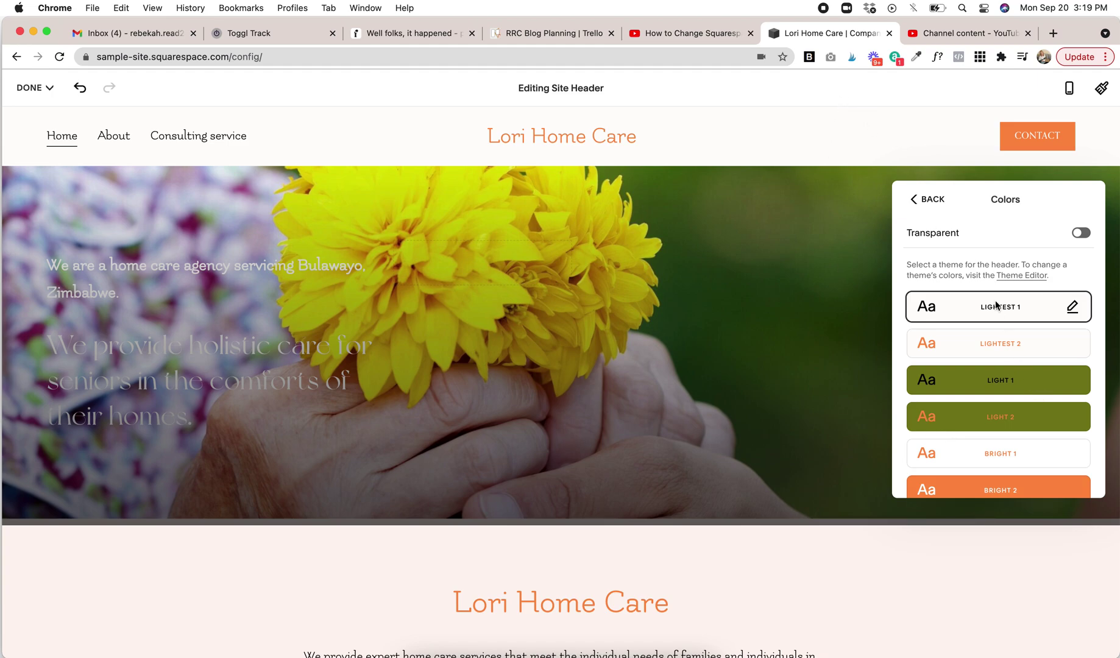
scroll(1009, 433, down, 3)
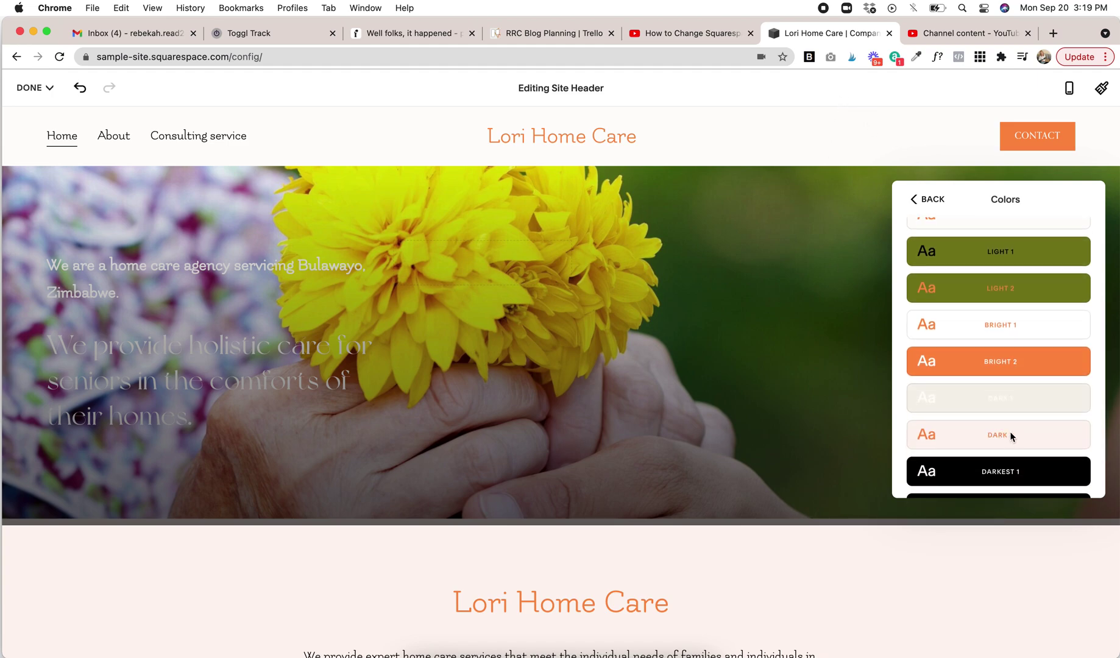
scroll(1001, 417, up, 3)
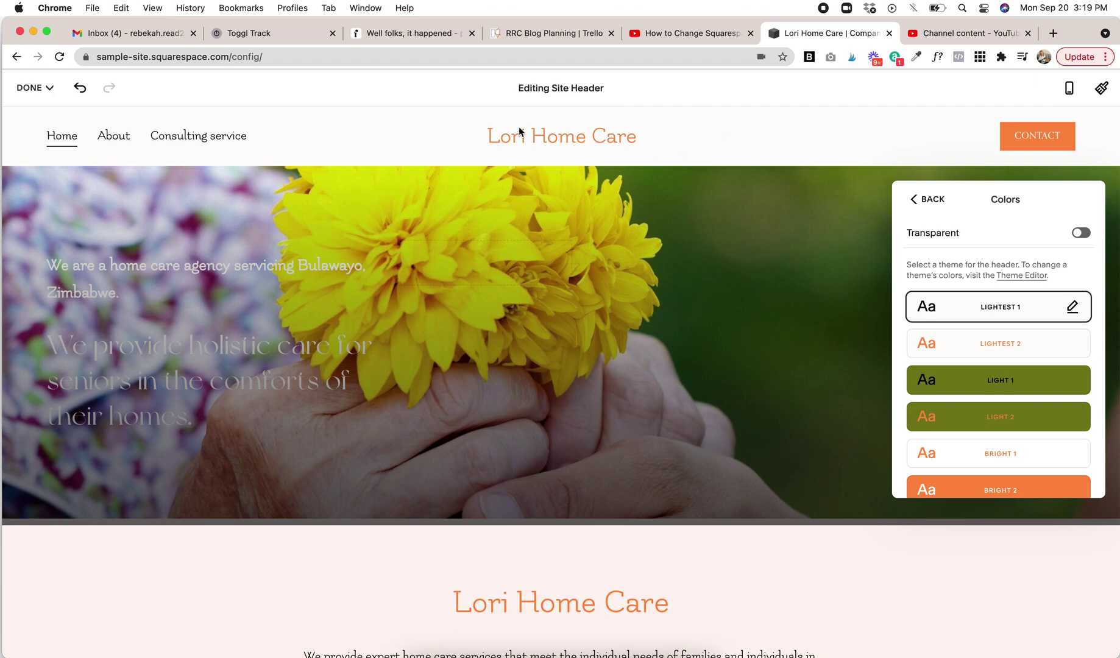
click(1082, 234)
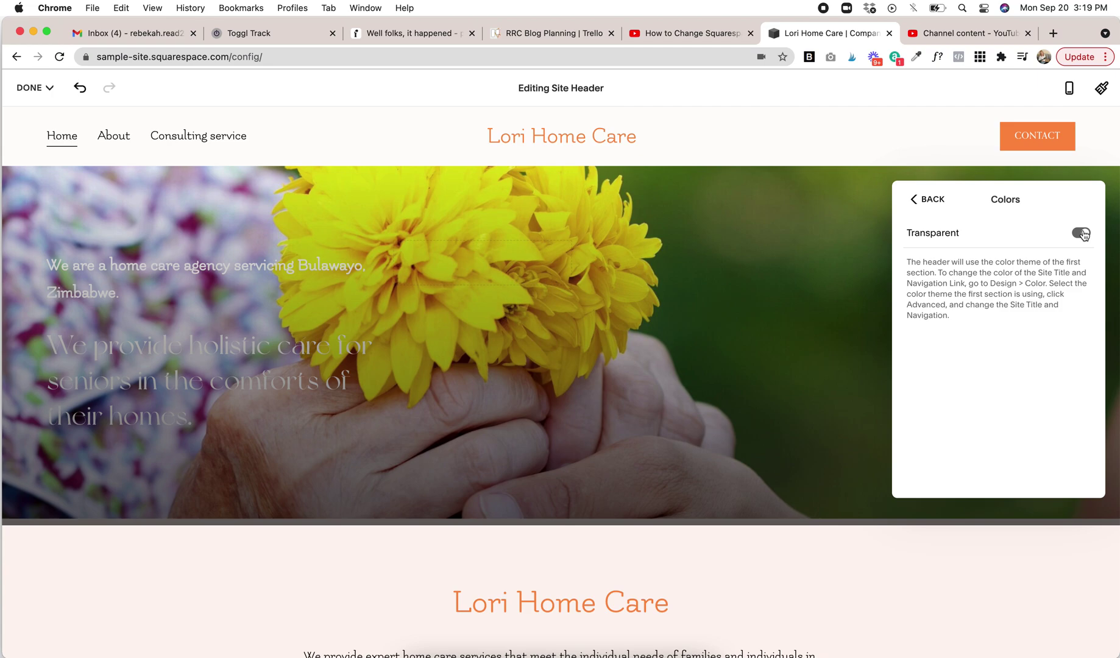
click(1082, 233)
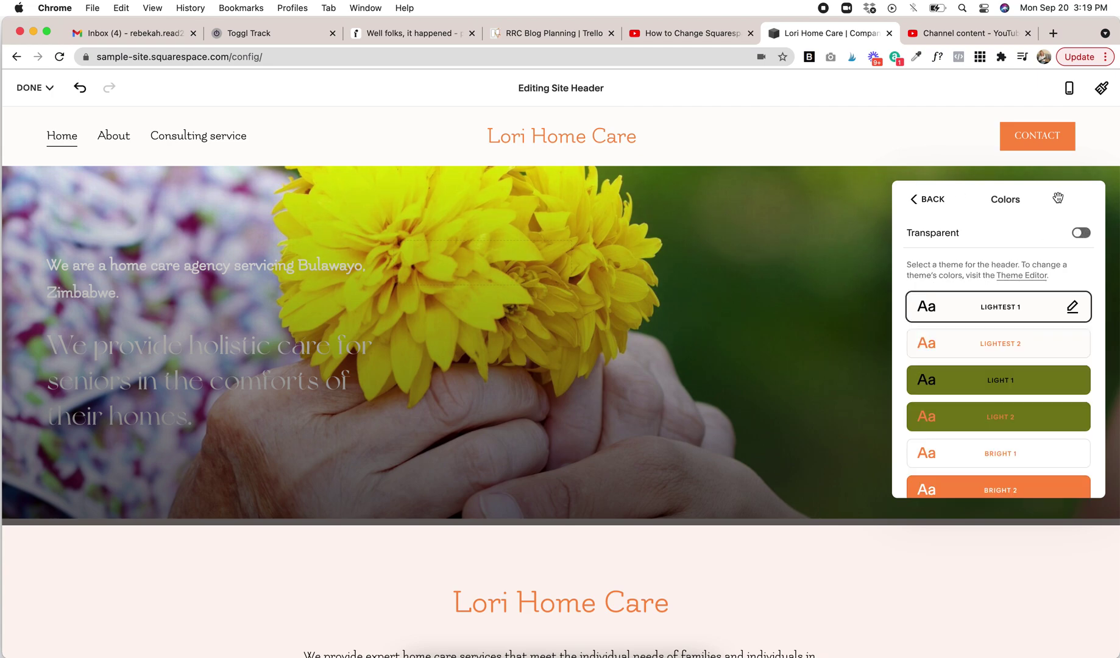
click(1080, 234)
click(1080, 234)
click(942, 200)
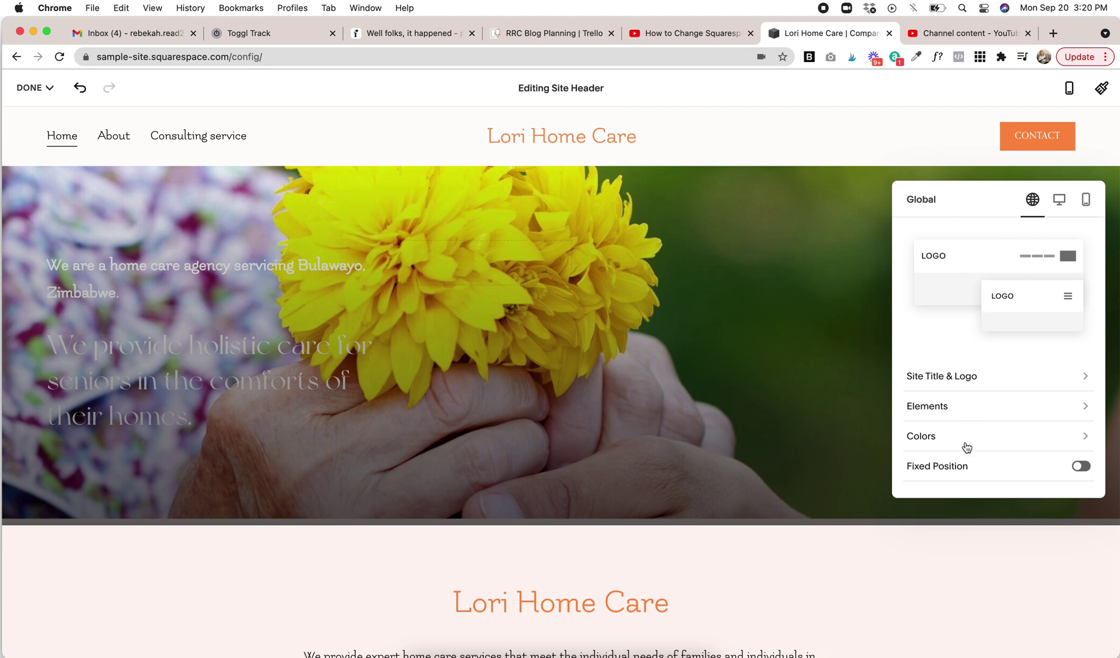
Try Fixed Position on the header, check scrolling on the page, then turn it off.
scroll(964, 447, down, 1)
click(1081, 461)
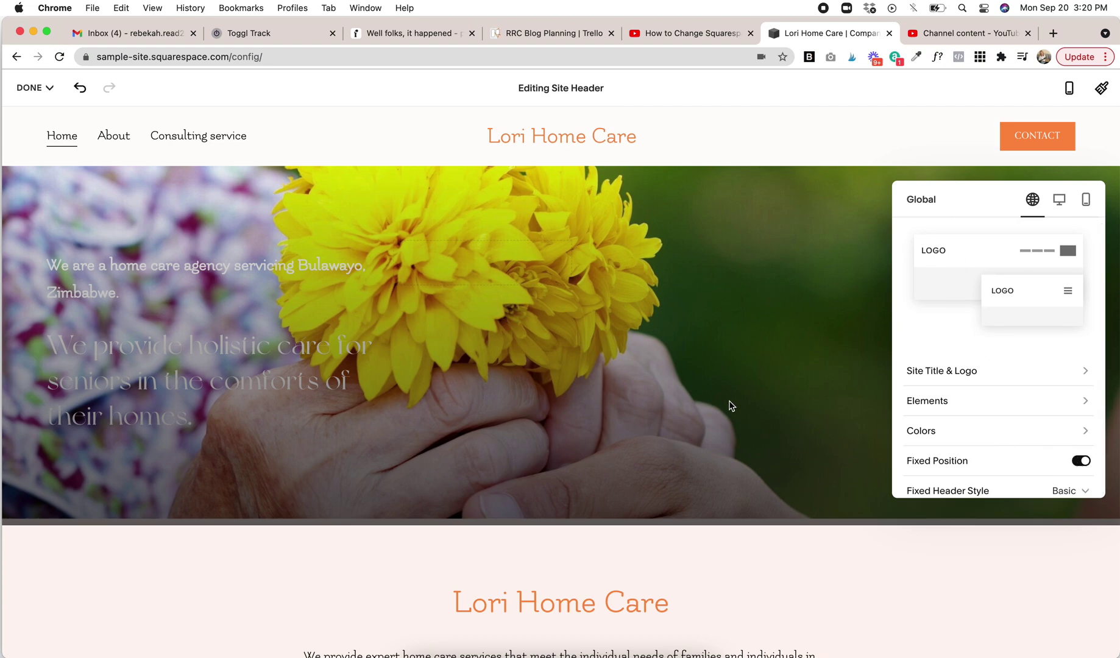
click(766, 380)
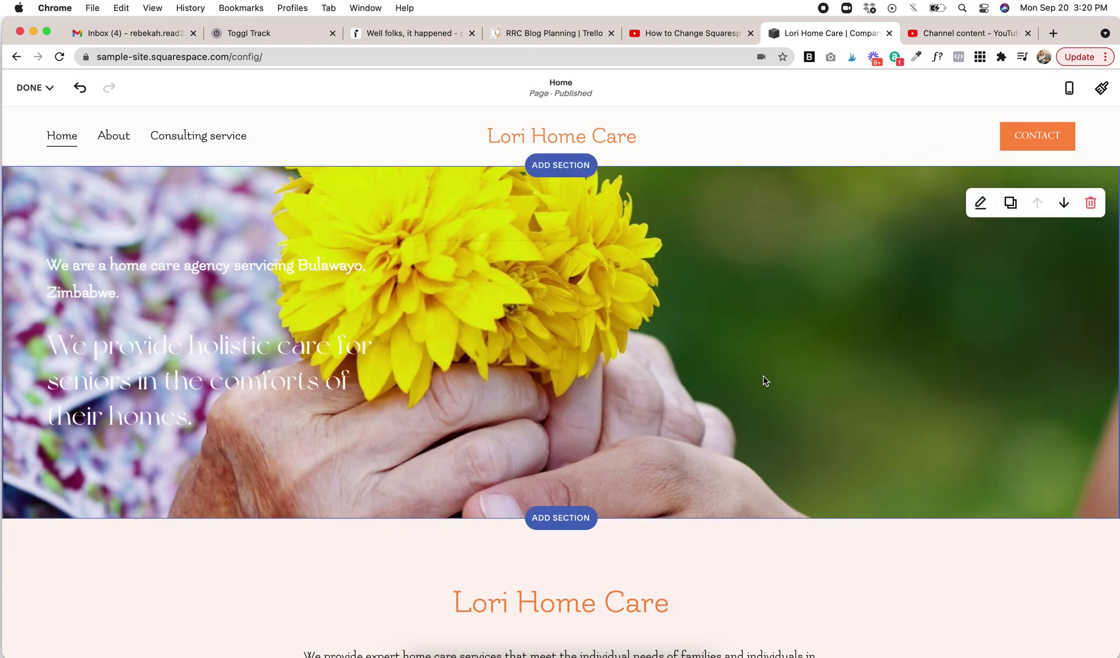
scroll(763, 375, down, 3)
scroll(1010, 194, up, 3)
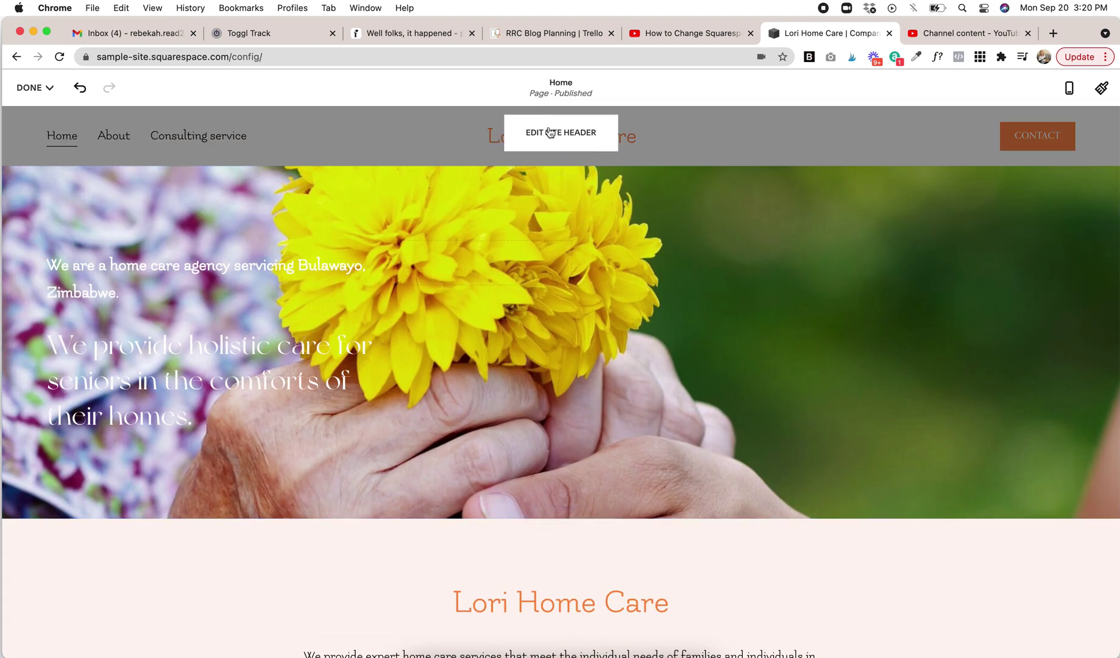
click(548, 126)
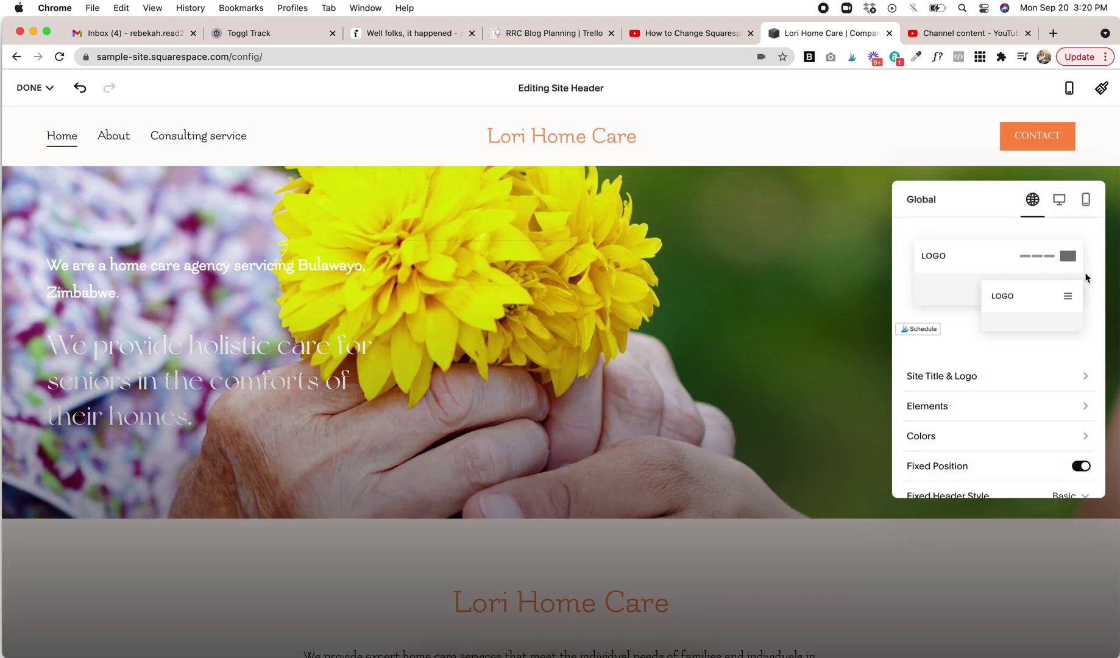
click(1081, 468)
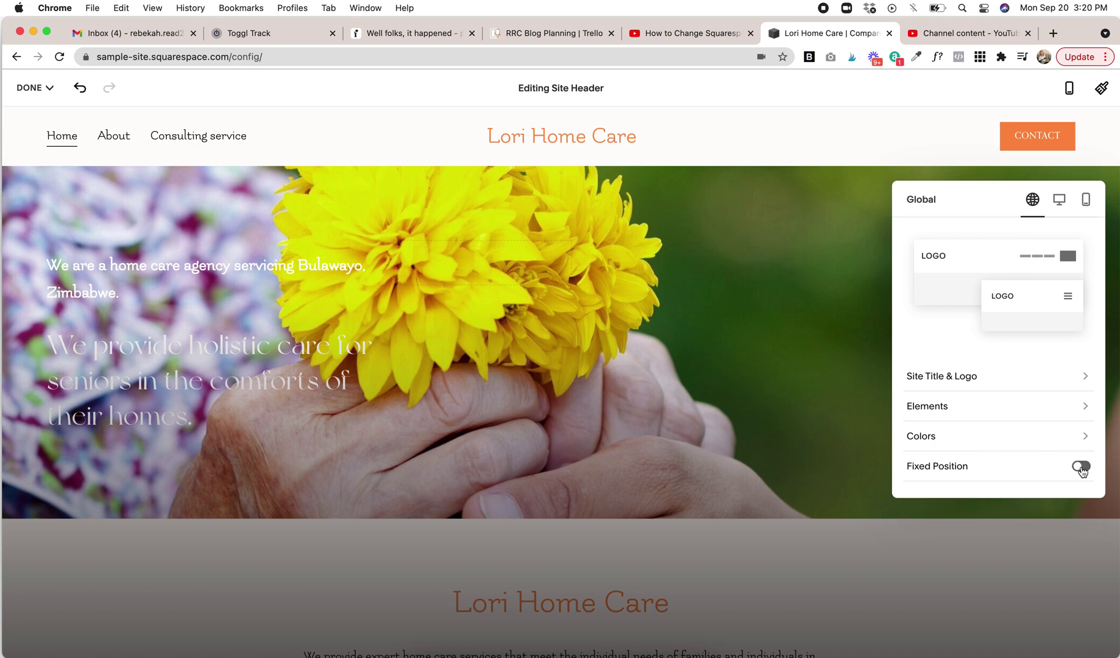
Switch to the desktop-only header settings and review the available Header Layout options.
click(1059, 201)
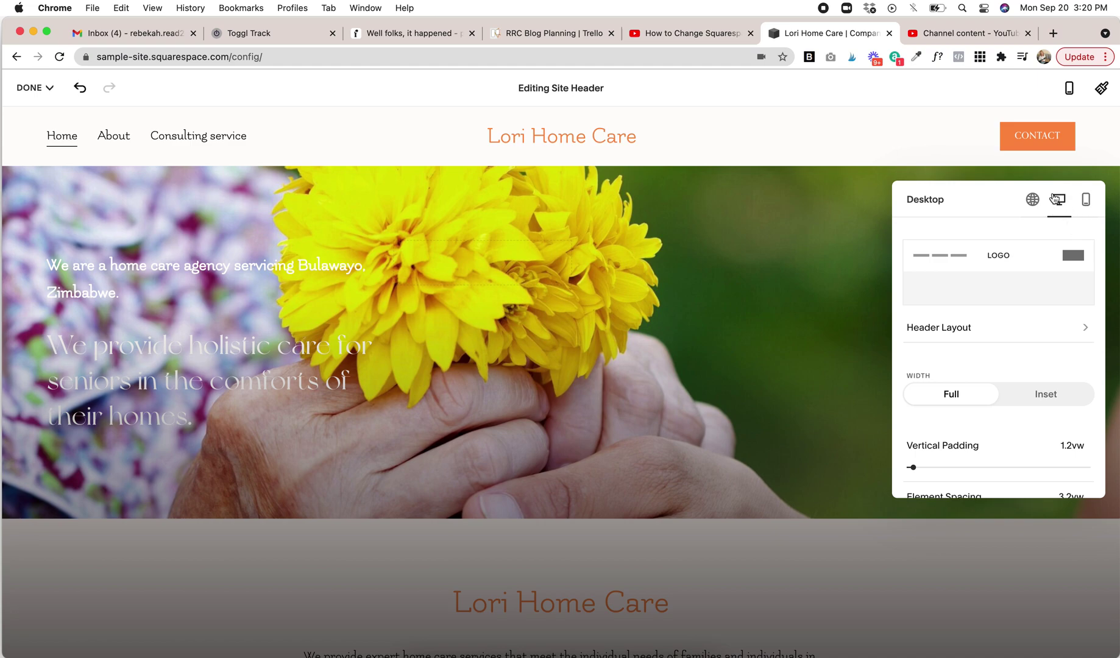
scroll(1008, 388, down, 1)
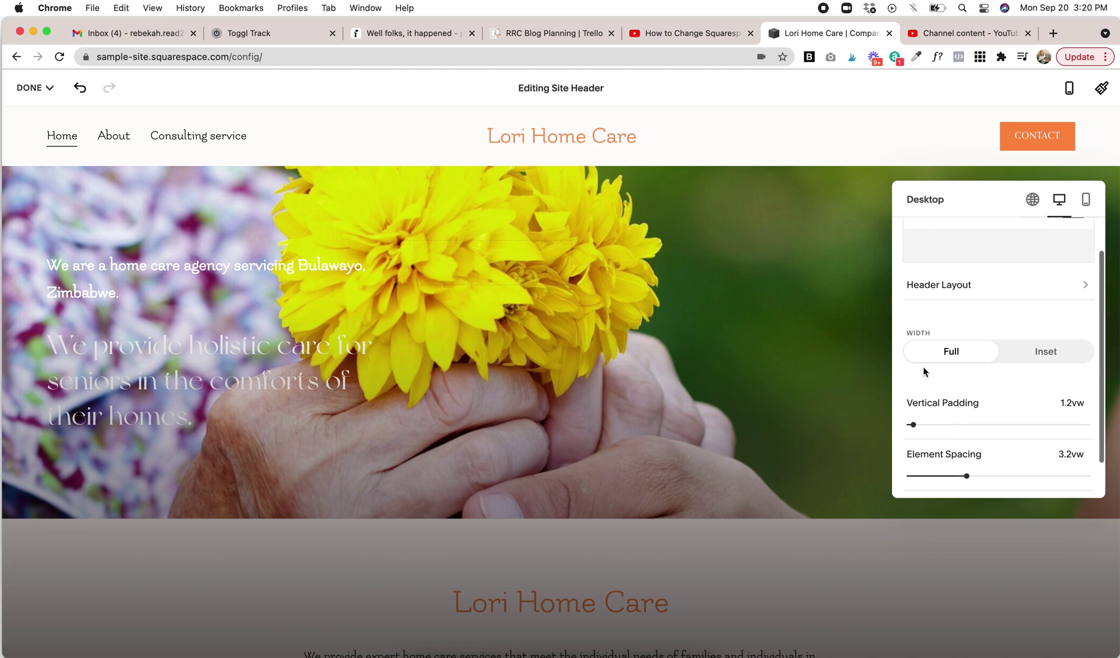
scroll(959, 340, down, 1)
scroll(960, 339, up, 2)
click(1008, 261)
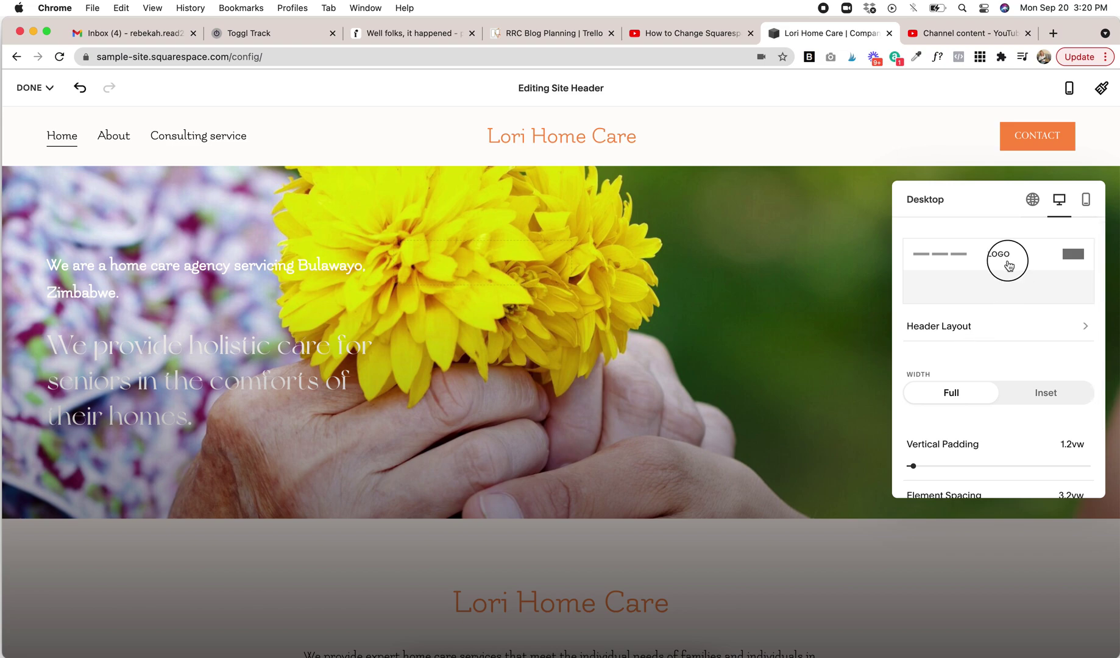
click(978, 332)
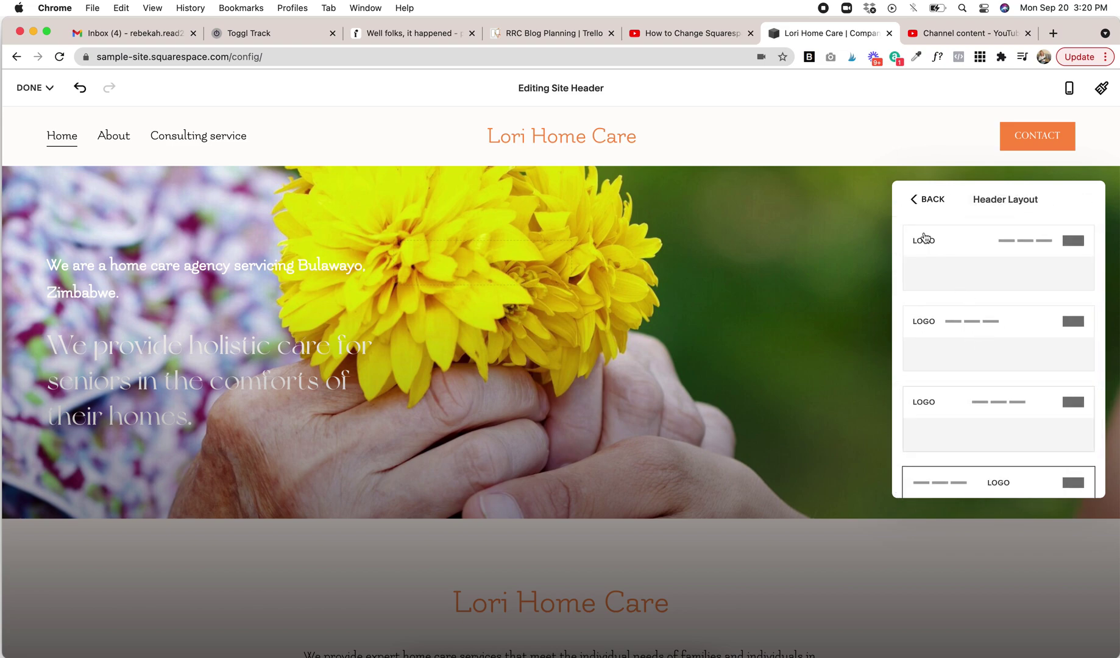
click(924, 199)
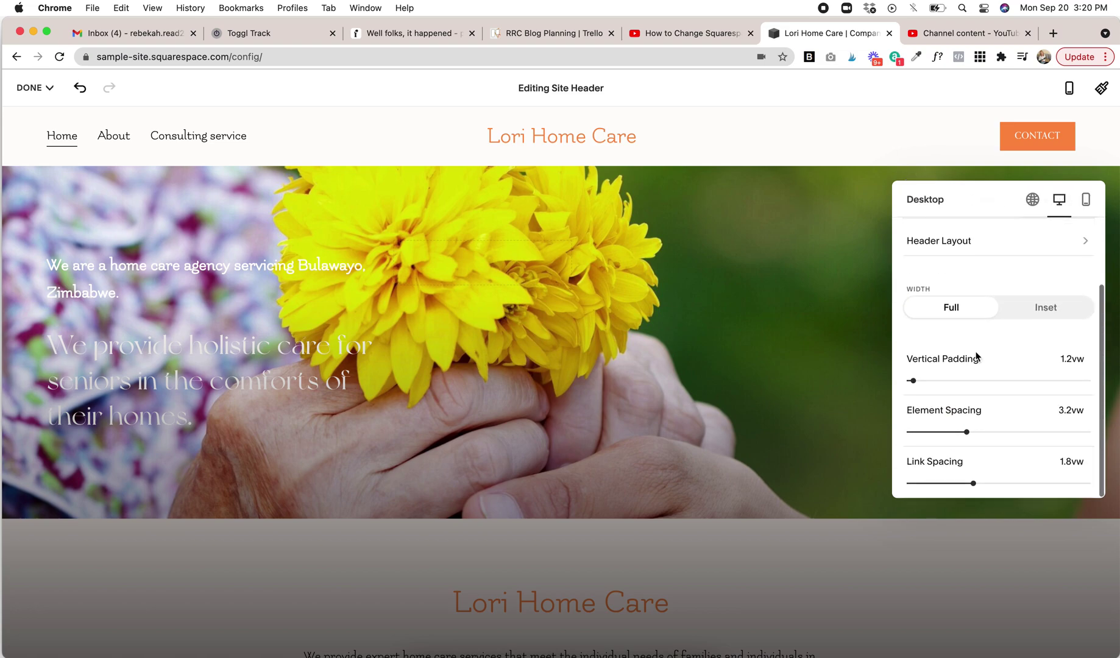
scroll(976, 358, up, 3)
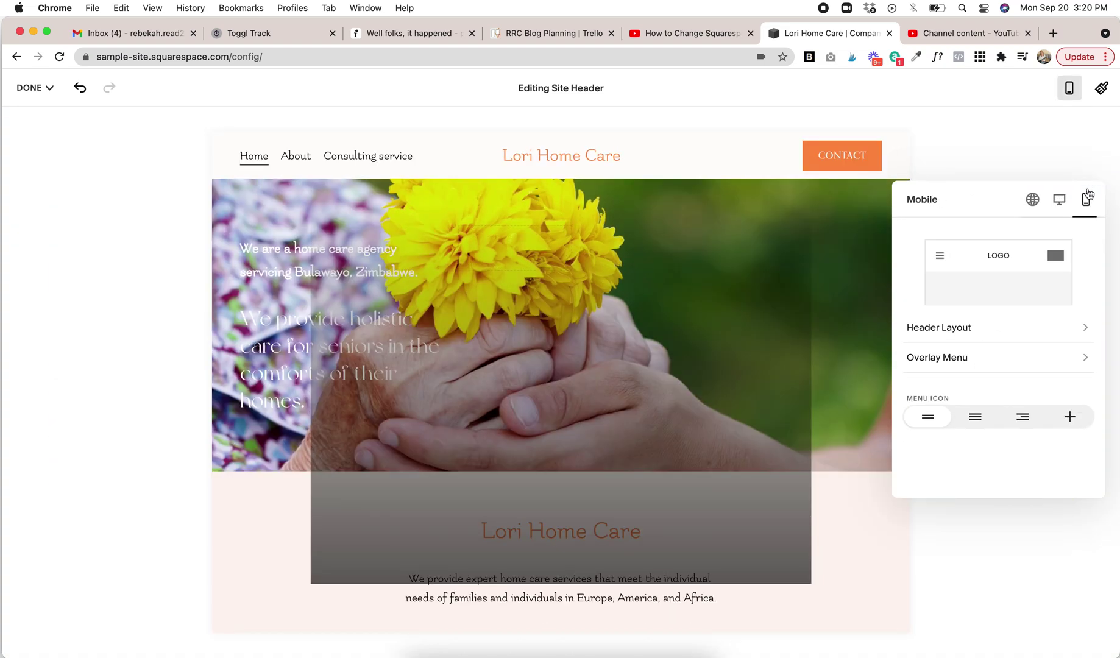